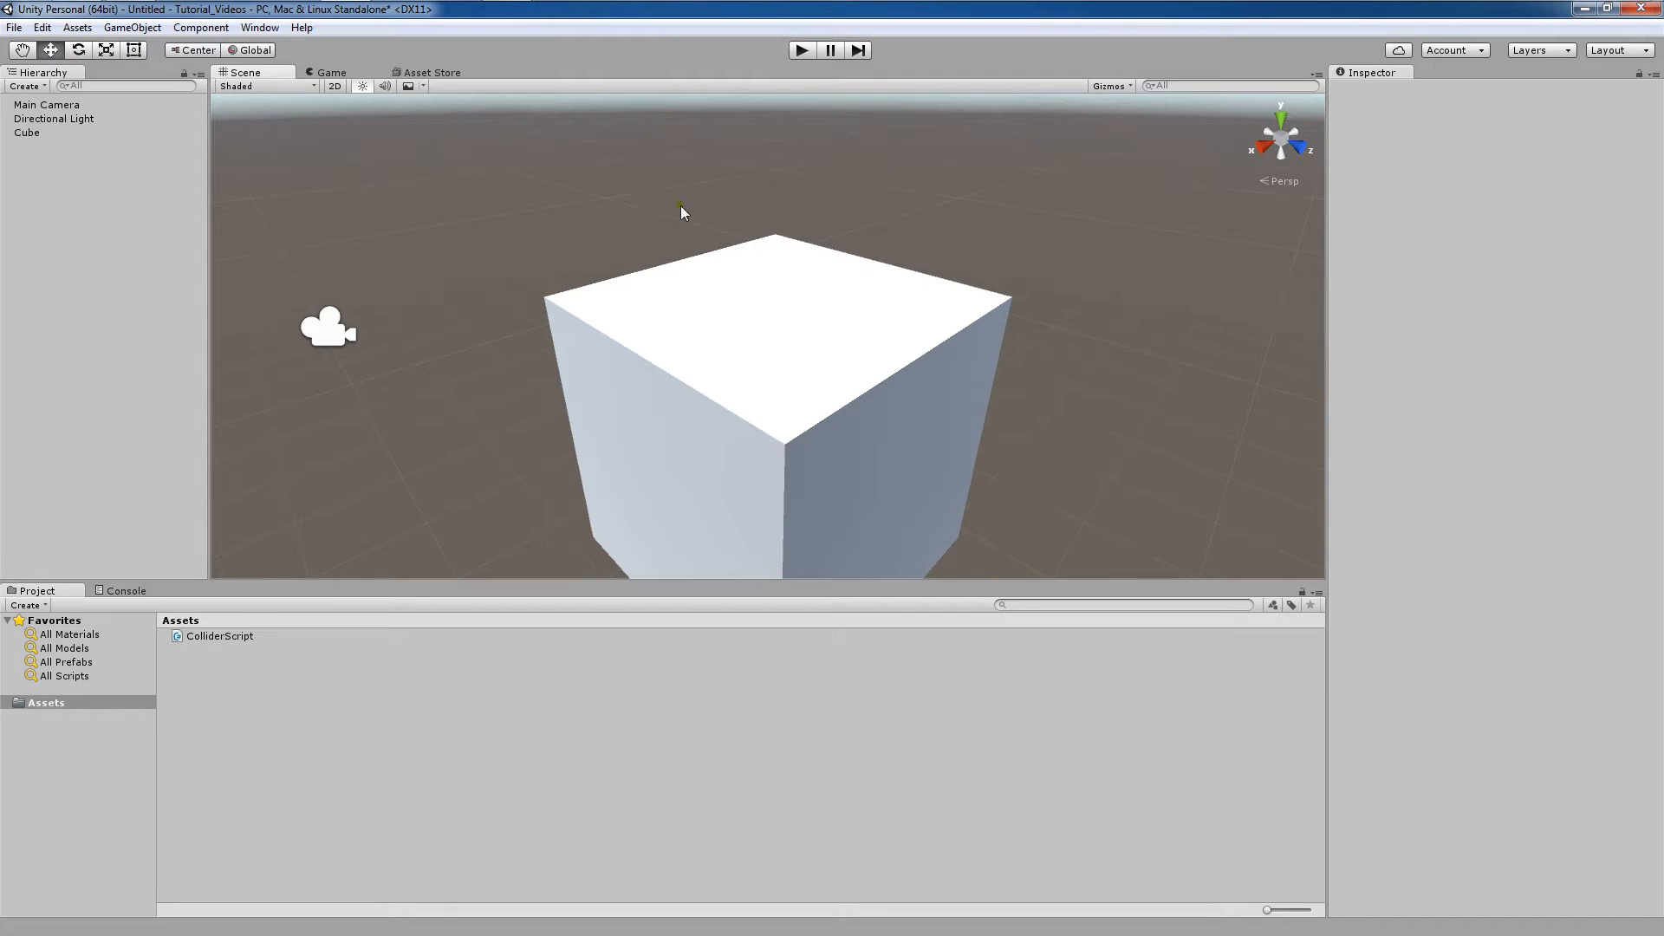
Navigate the scene view around the cube by panning, zooming and orbiting with the Hand tool.
click(25, 52)
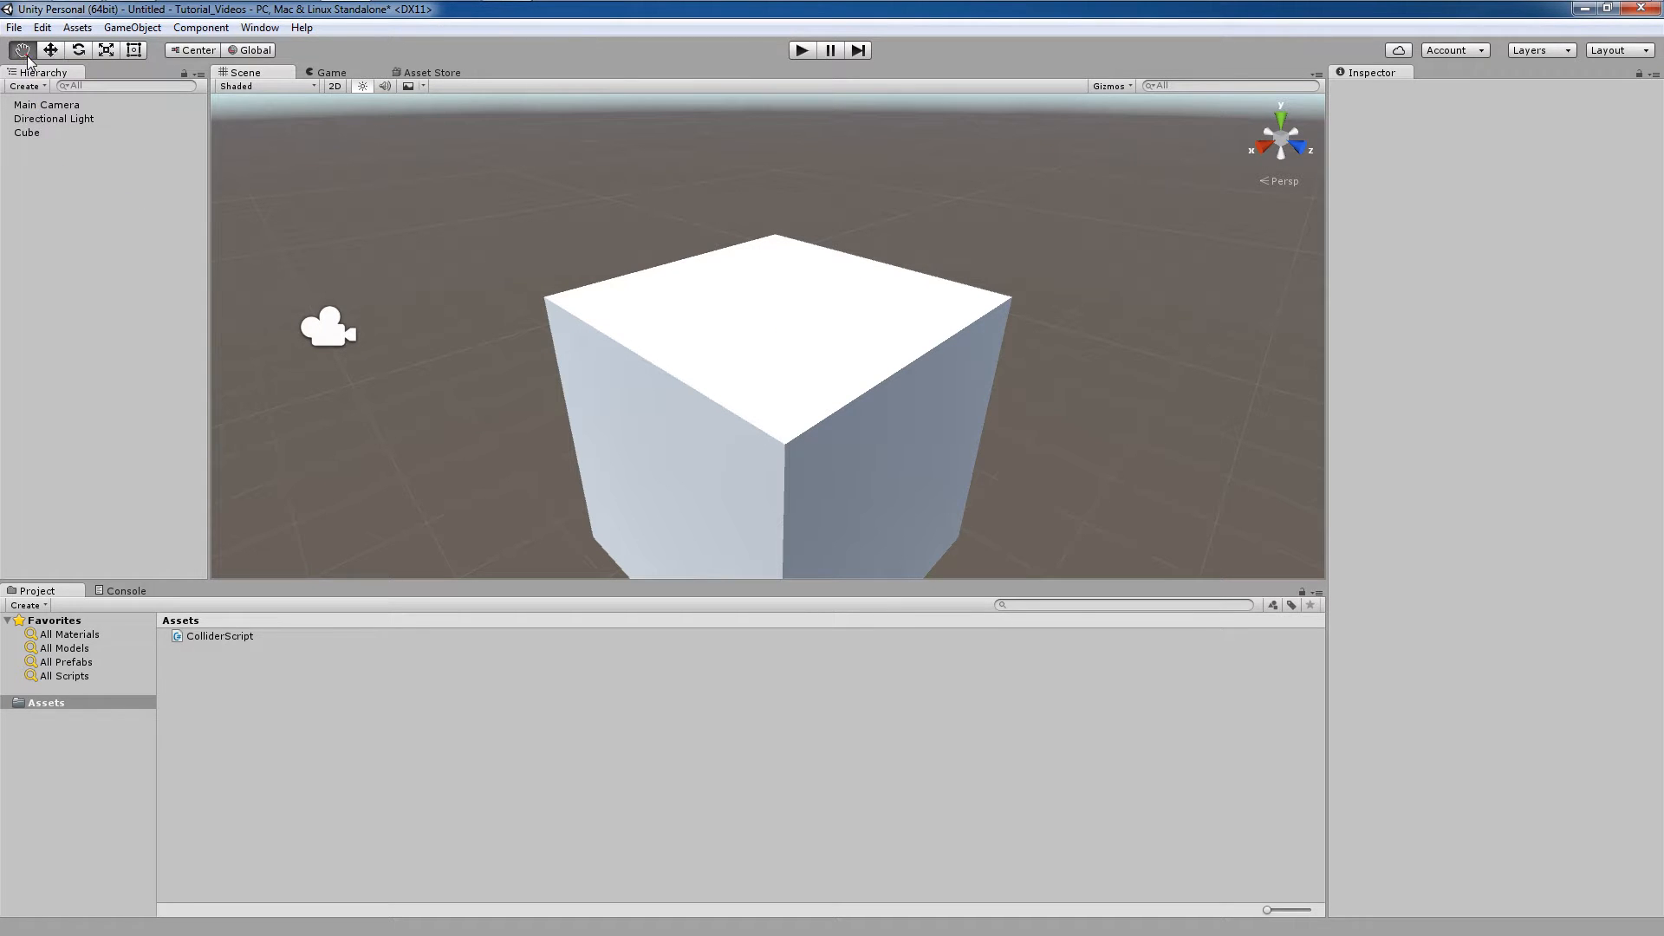
drag(806, 382, 856, 391)
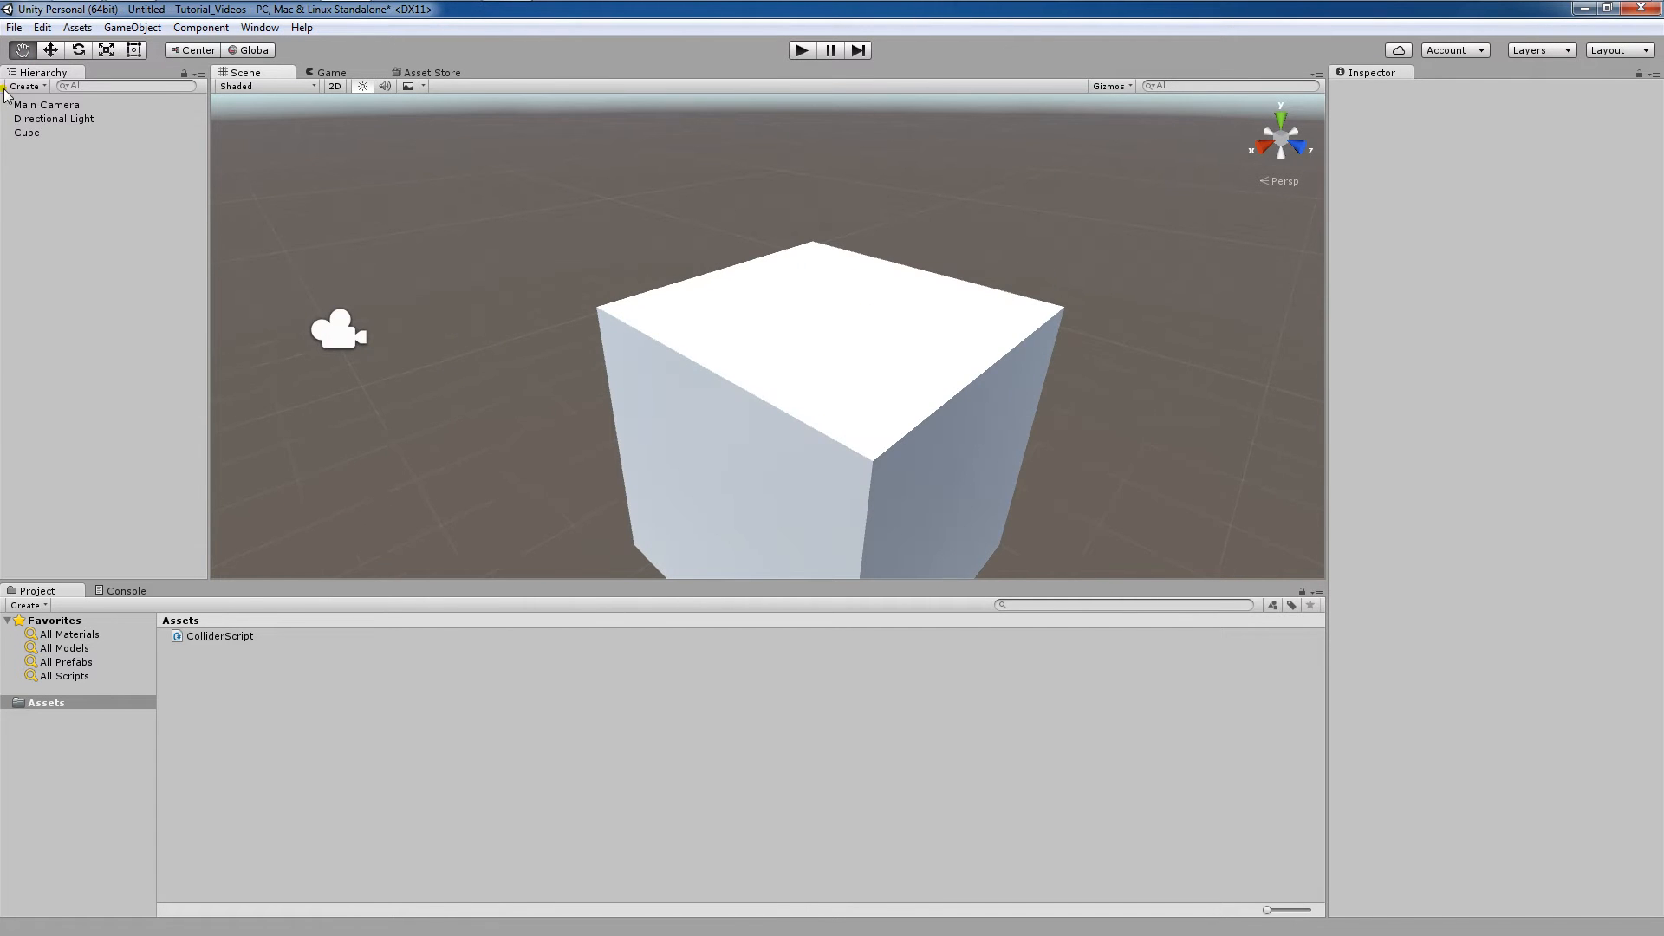
drag(513, 318, 531, 271)
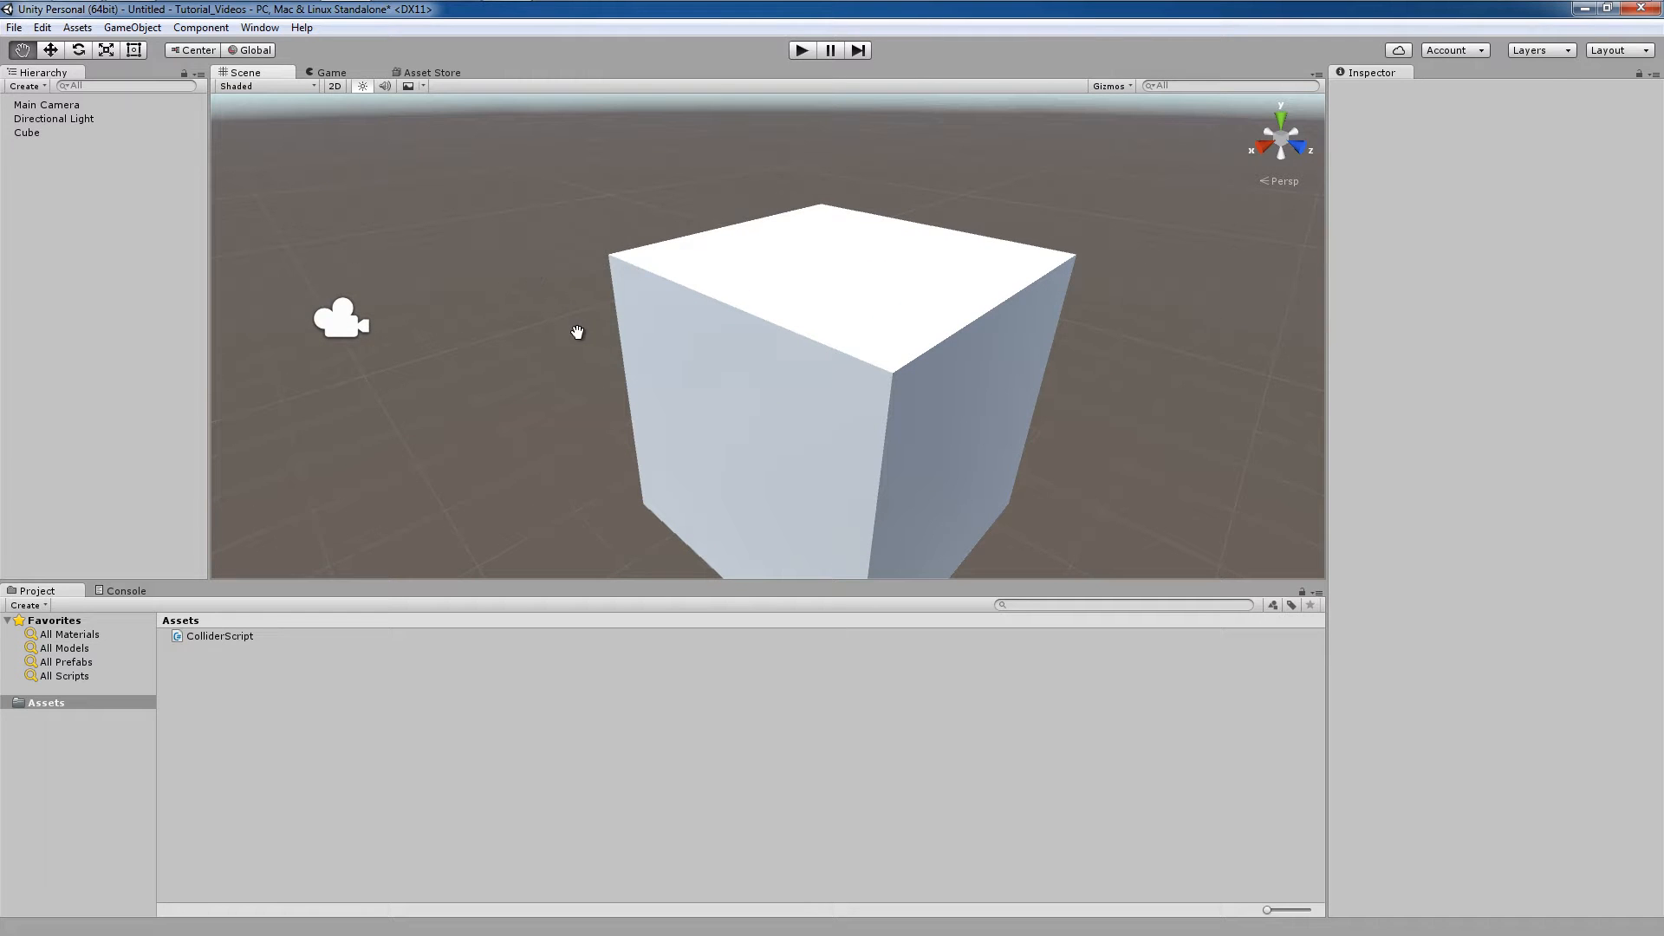
scroll(575, 330, down, 2)
mouse_move(583, 327)
alt+mouse_down()
mouse_move(564, 327)
mouse_move(621, 281)
mouse_move(505, 320)
mouse_move(549, 398)
mouse_move(616, 231)
mouse_move(568, 408)
alt+mouse_up()
drag(724, 313, 509, 346)
drag(599, 311, 443, 374)
click(53, 54)
scroll(478, 344, down, 3)
scroll(481, 349, down, 3)
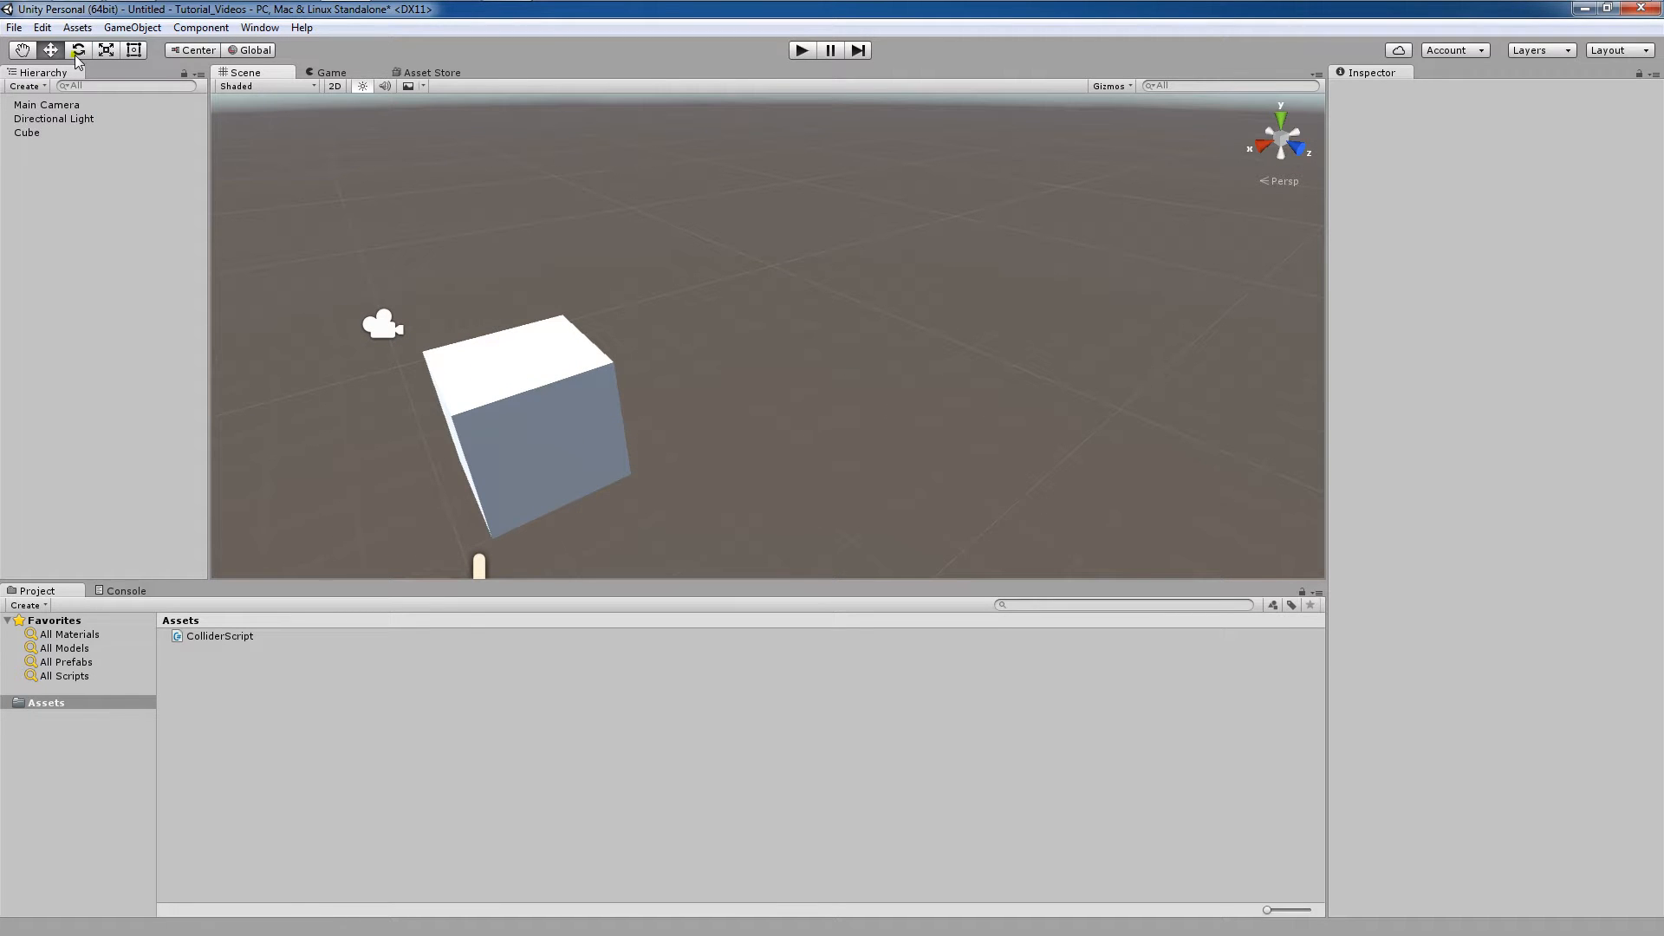
Select the cube and nudge its position and rotation with the Move and Rotate tools.
click(461, 386)
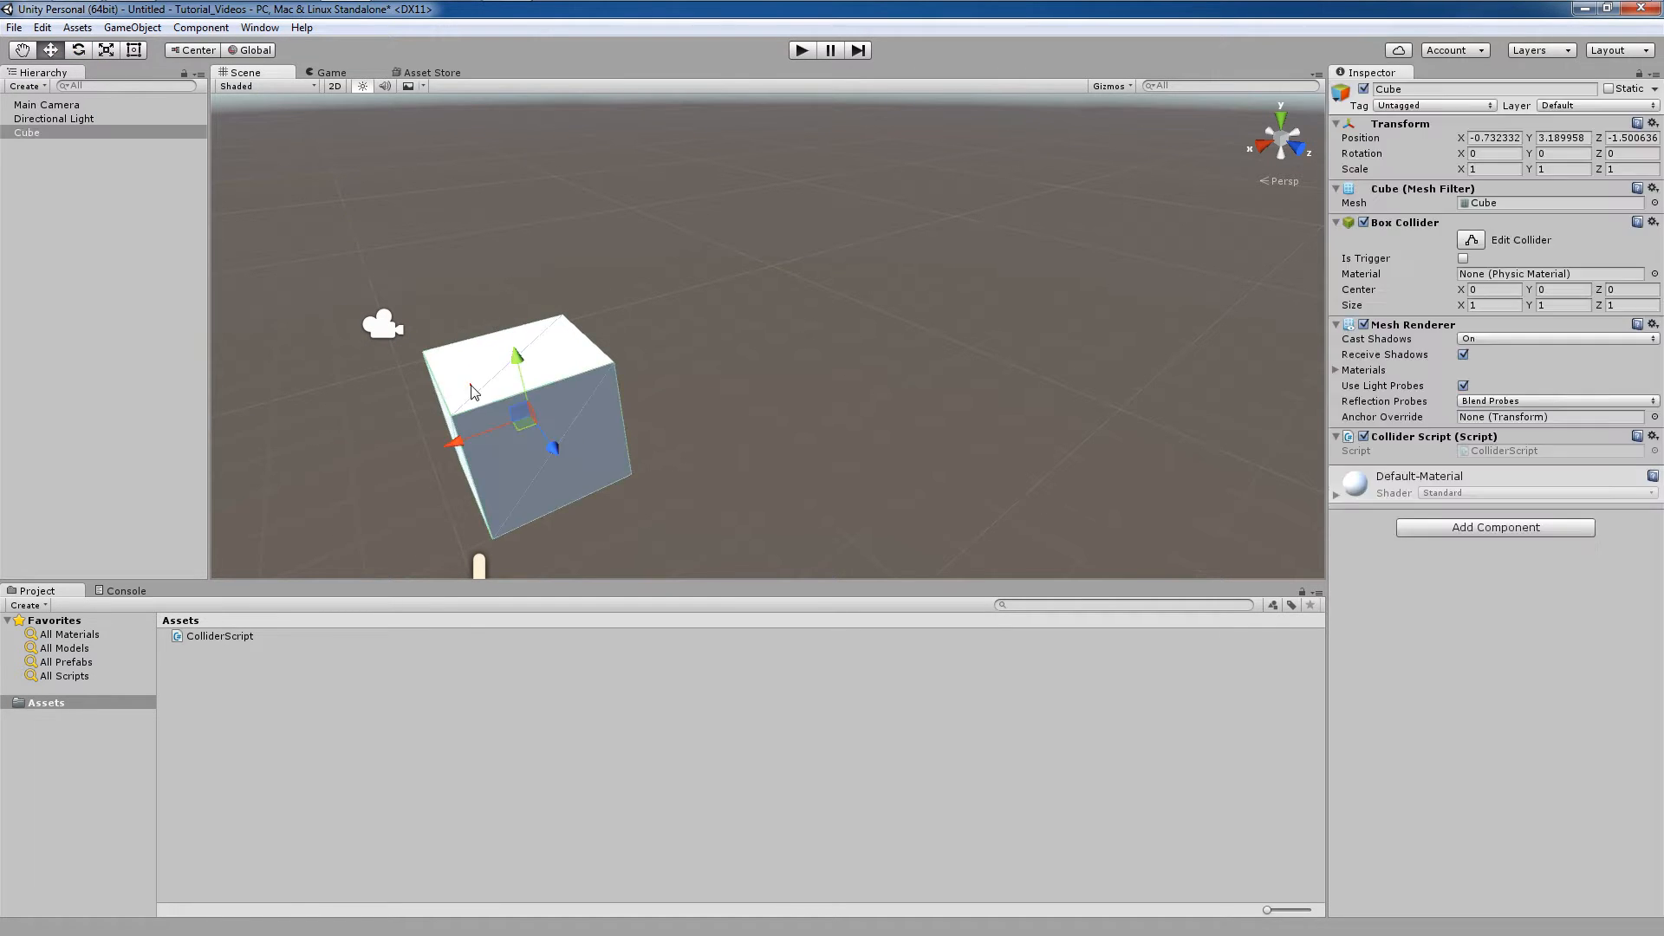
mouse_move(511, 342)
mouse_down()
mouse_move(511, 204)
mouse_move(511, 345)
mouse_up()
click(79, 50)
drag(565, 445, 582, 480)
Stretch the cube with the Scale tool, undo the scaling and deselect the cube.
click(105, 50)
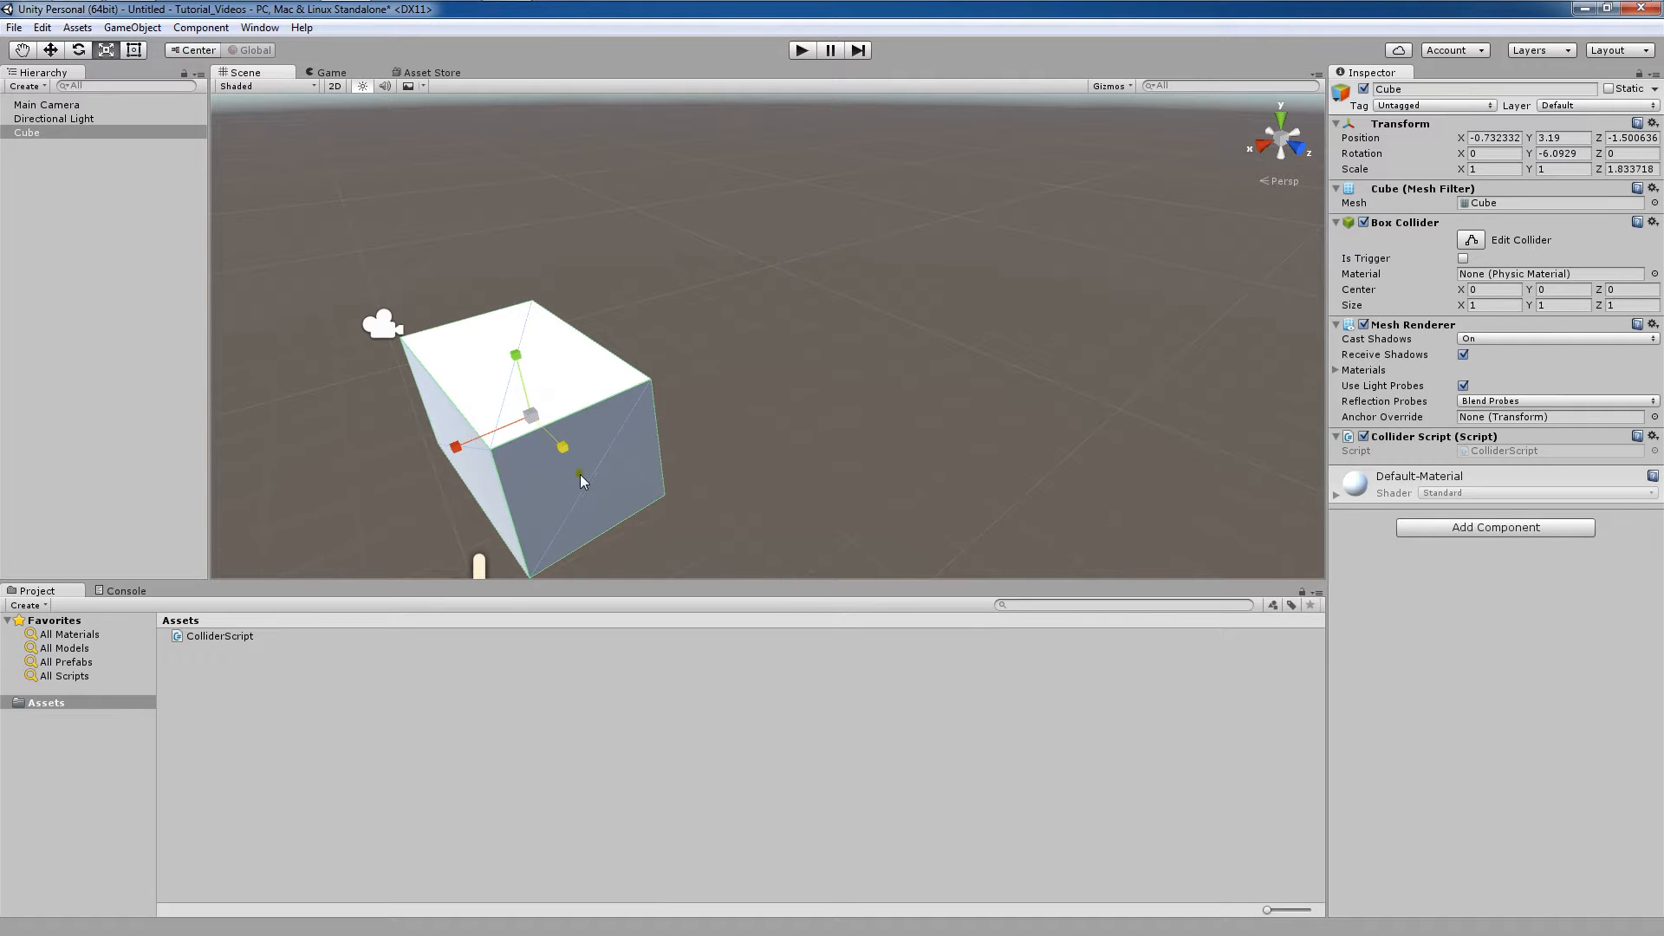
key(ctrl+z)
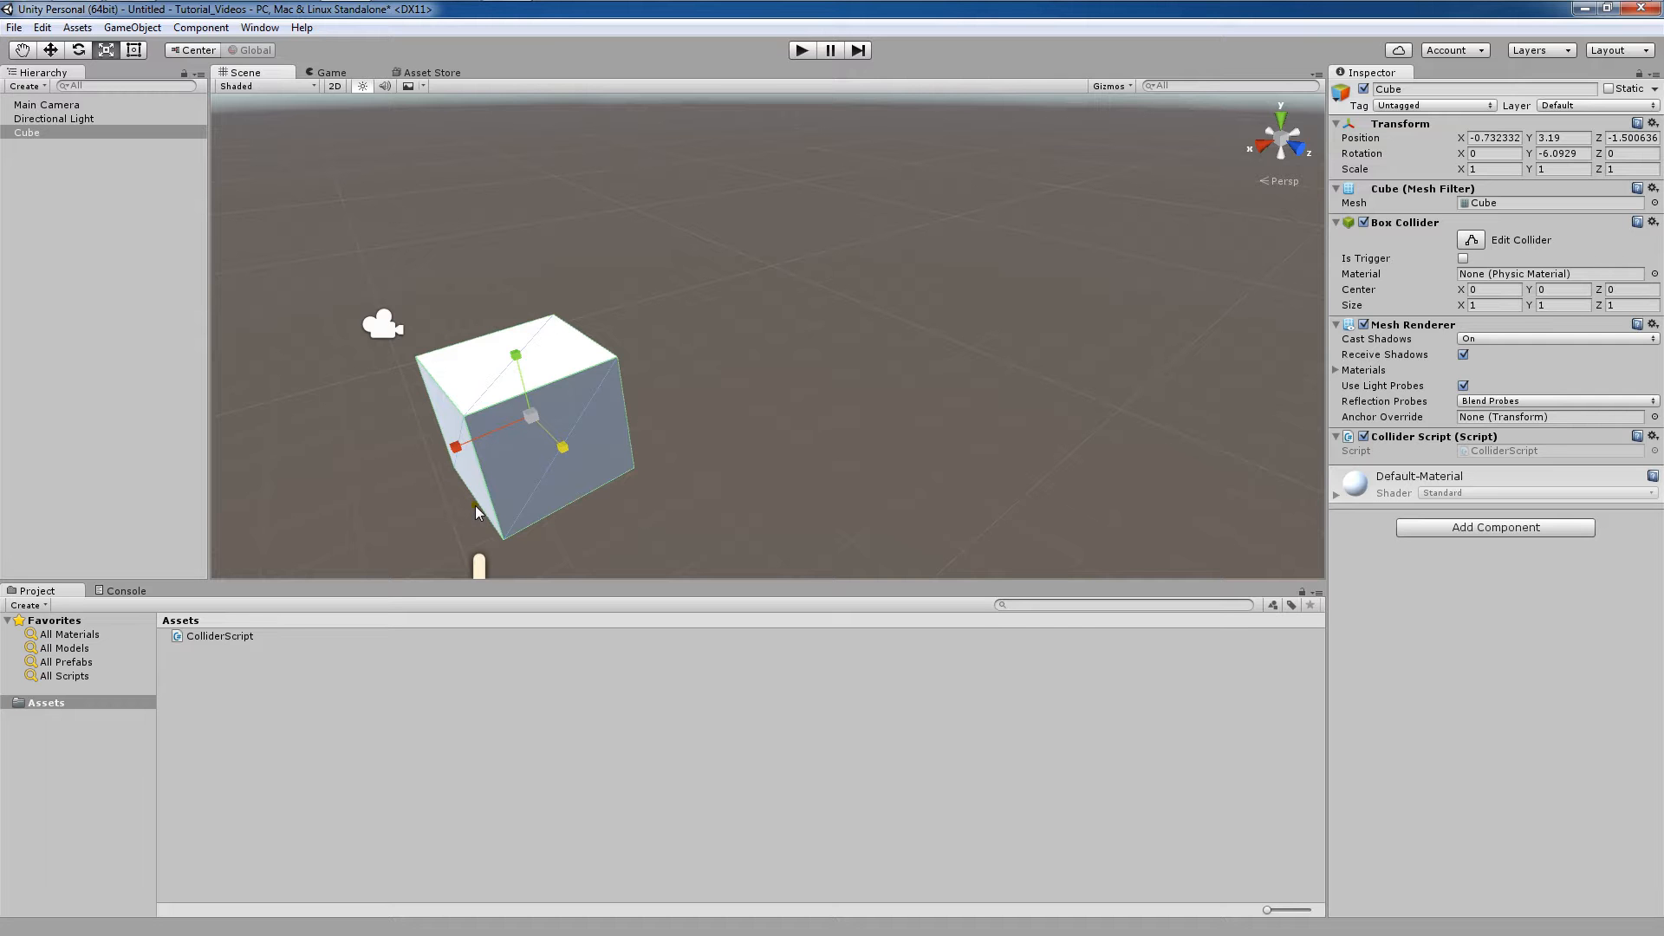
click(671, 392)
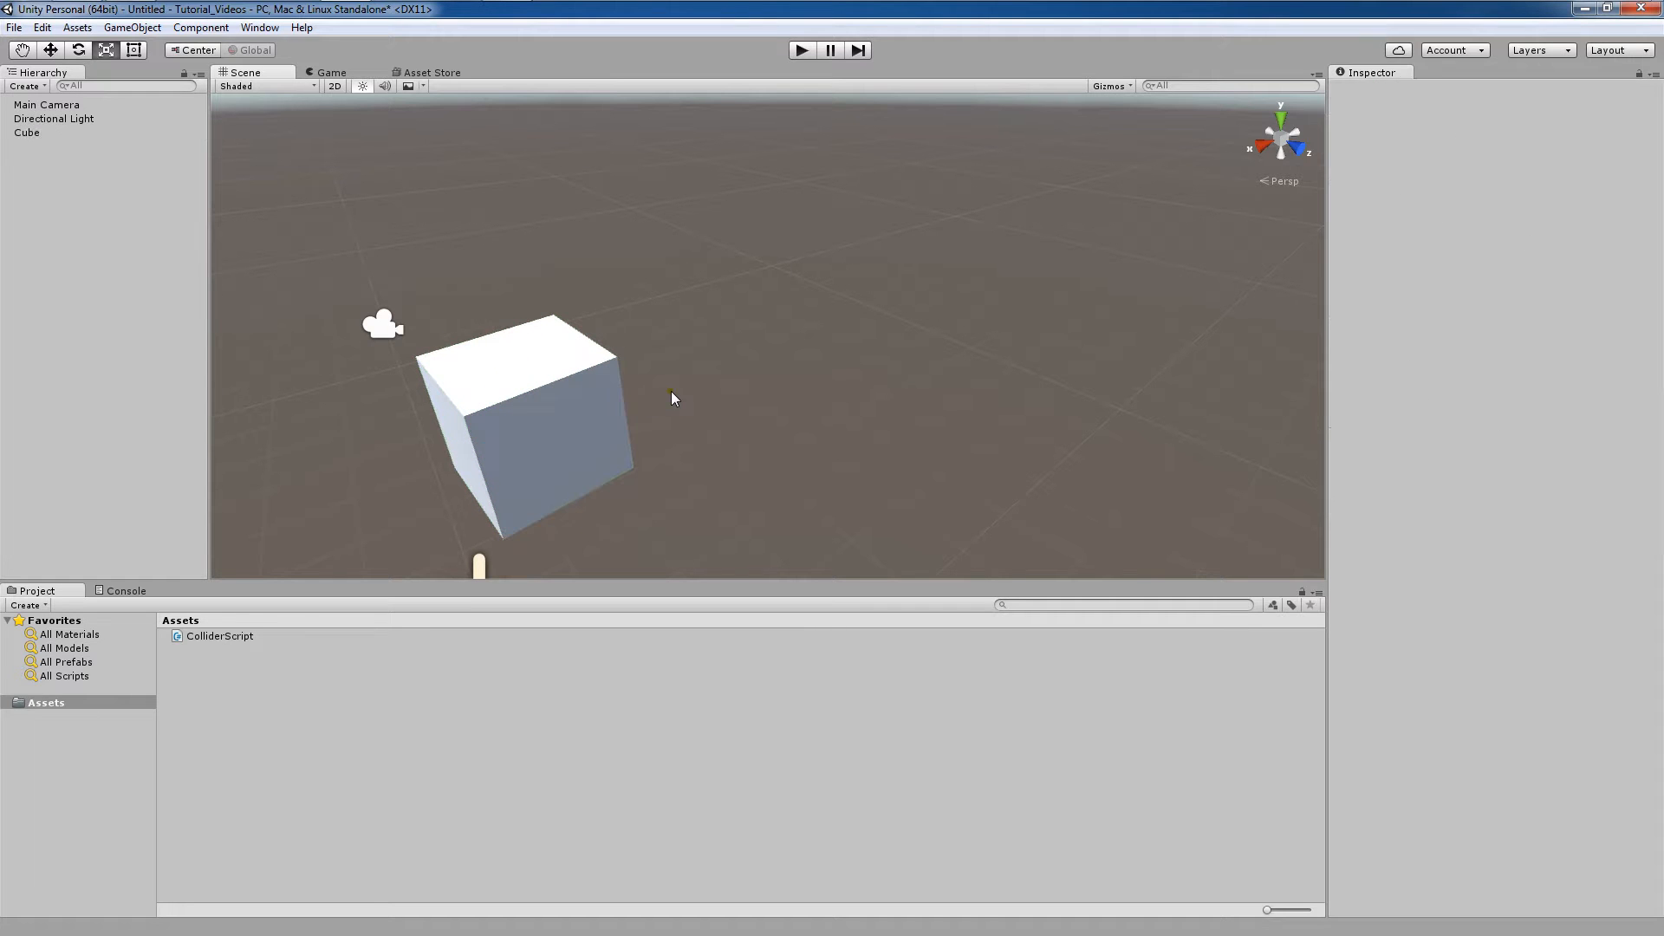
Reselect the cube and adjust its position, rotation and uniform scale to about 0.76.
click(596, 404)
middle_drag(642, 402, 787, 338)
scroll(717, 362, up, 3)
scroll(787, 338, up, 1)
scroll(787, 339, up, 1)
key(w)
drag(607, 381, 569, 387)
key(e)
key(r)
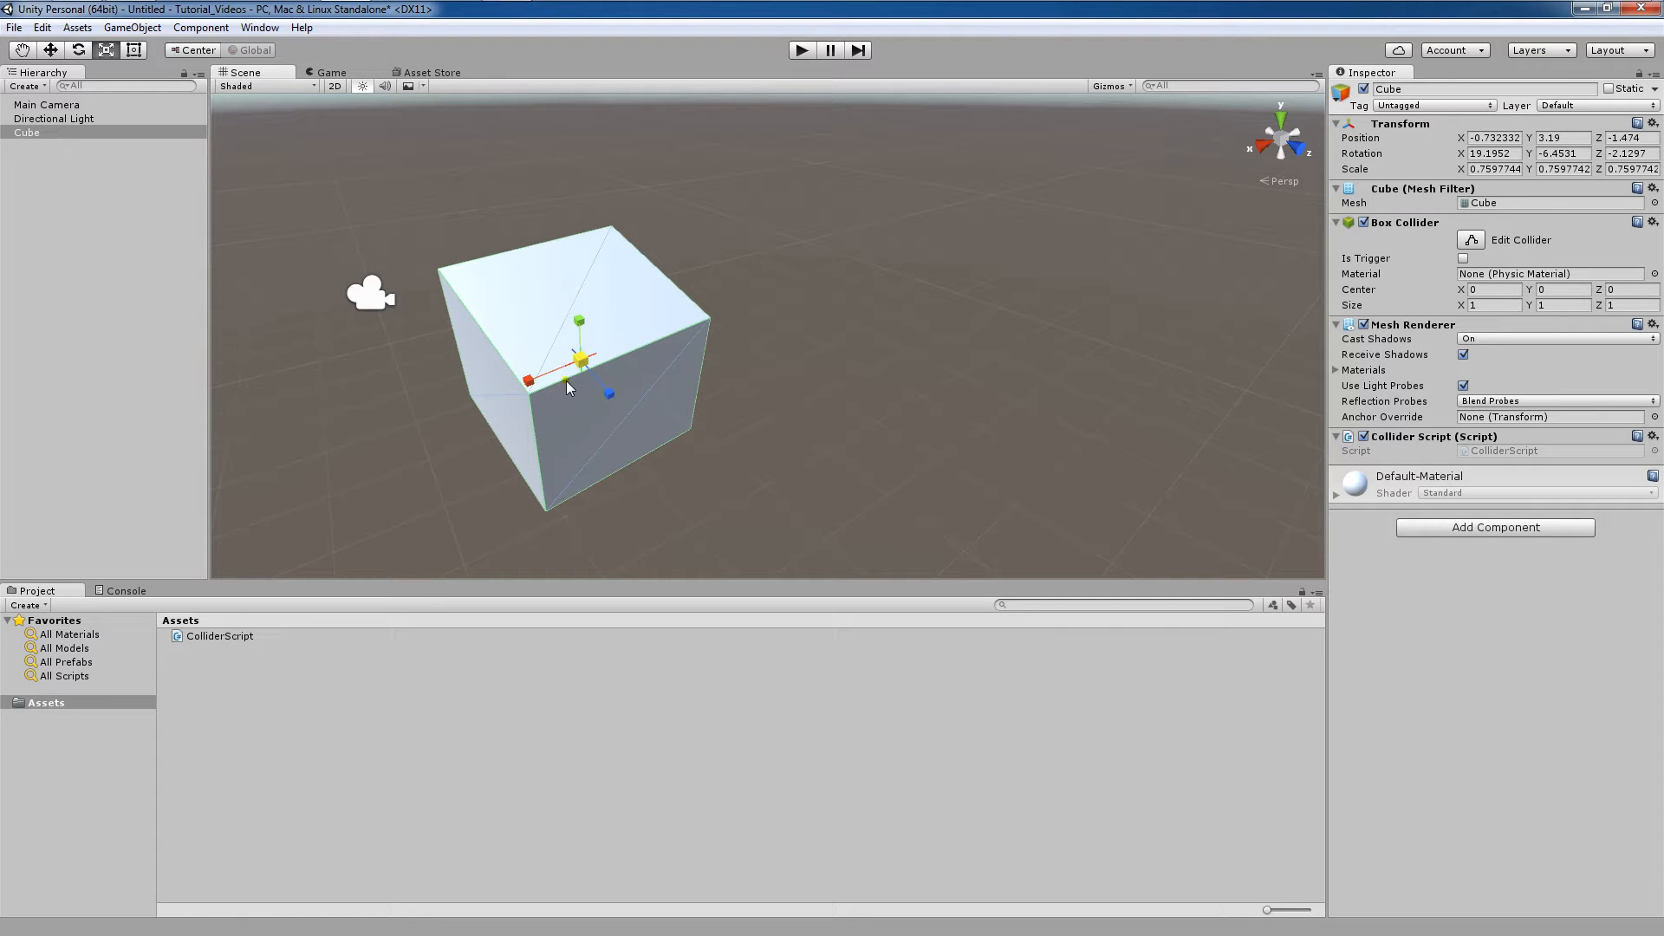
Resize and rotate the cube by its corner handles with the Rect tool.
click(133, 50)
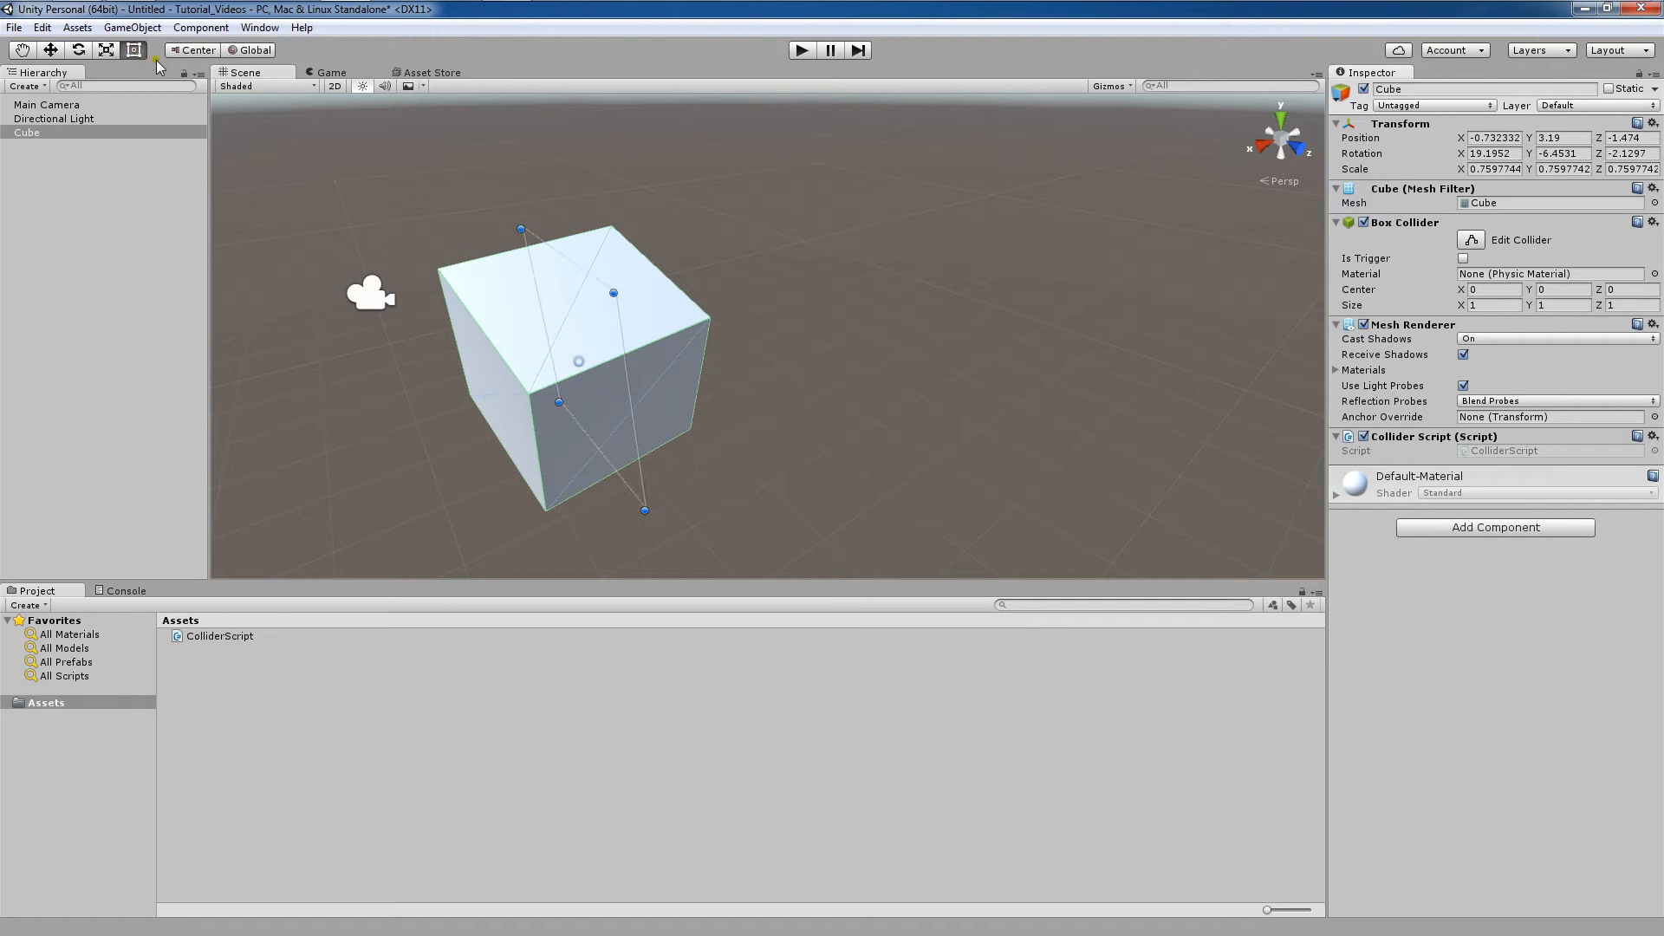
alt+drag(559, 360, 850, 314)
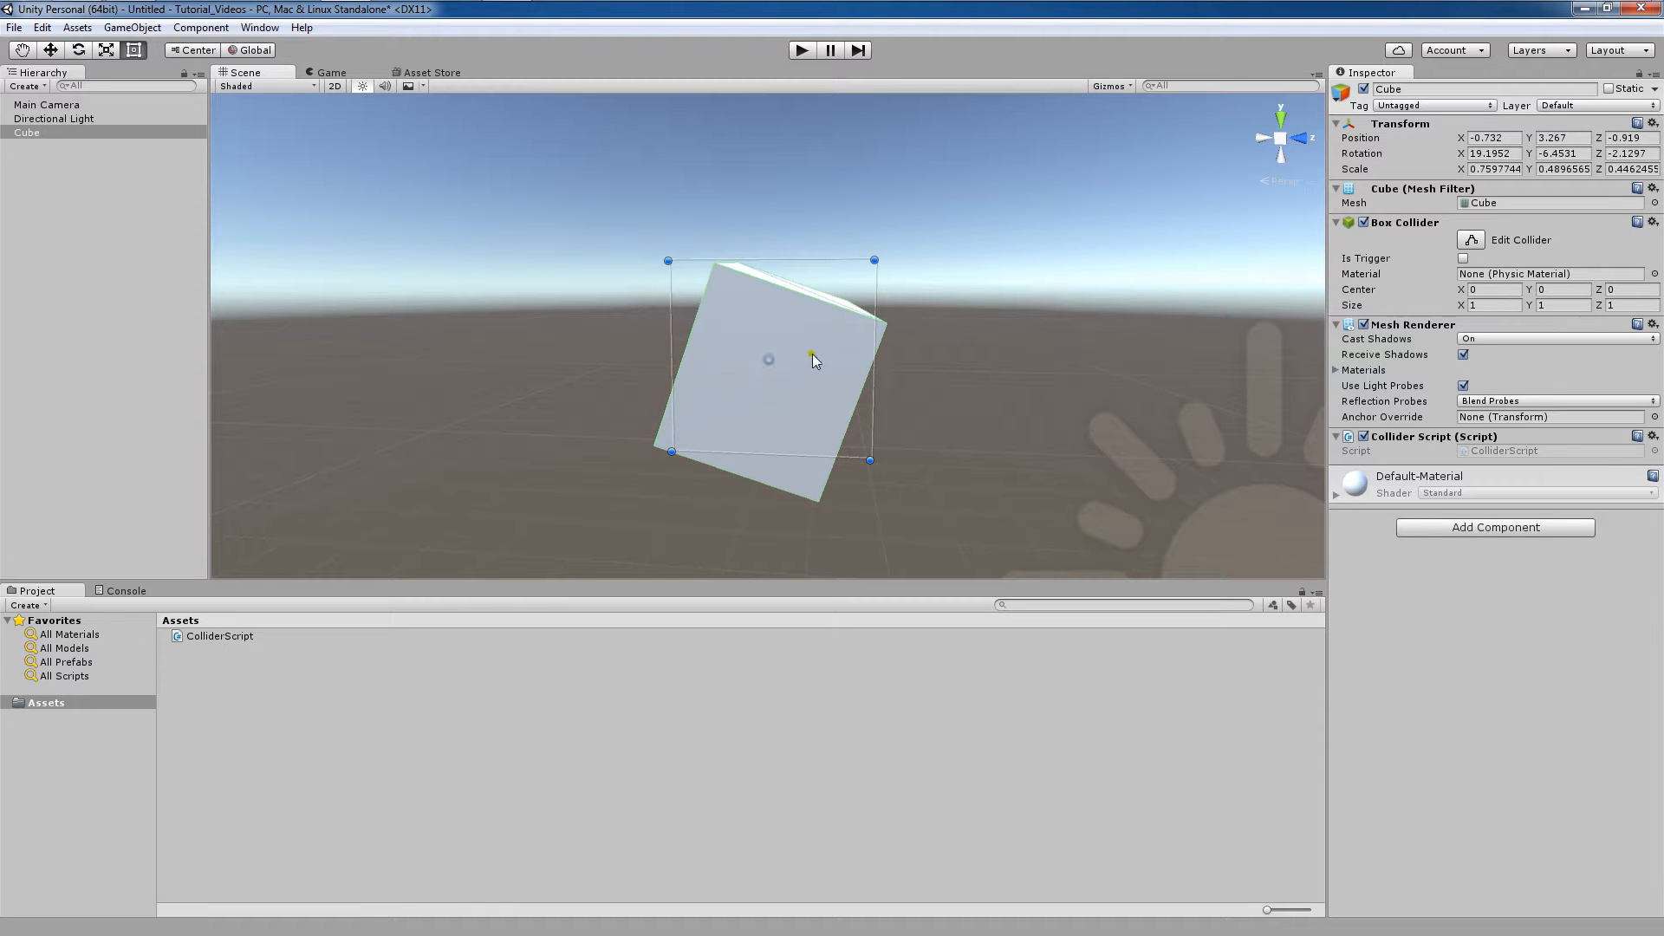
drag(877, 301, 880, 340)
drag(887, 253, 799, 430)
Inspect the reshaped cube from several angles, reselecting it in the scene.
click(574, 303)
scroll(652, 337, up, 5)
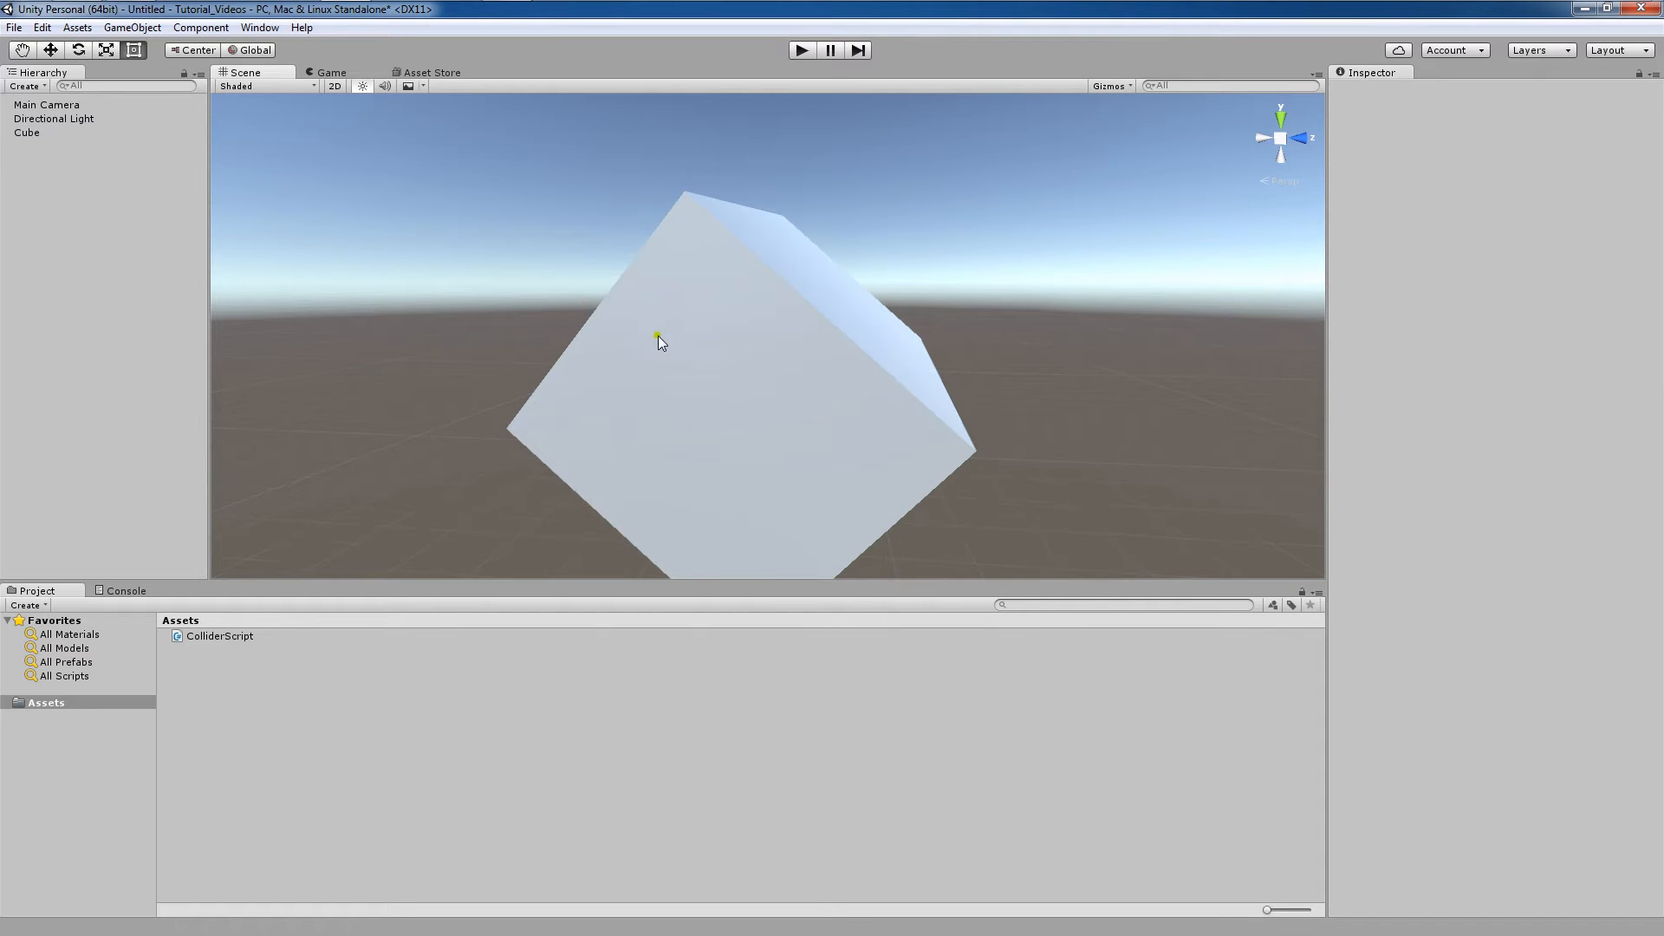
click(663, 327)
scroll(683, 372, down, 3)
scroll(683, 373, down, 3)
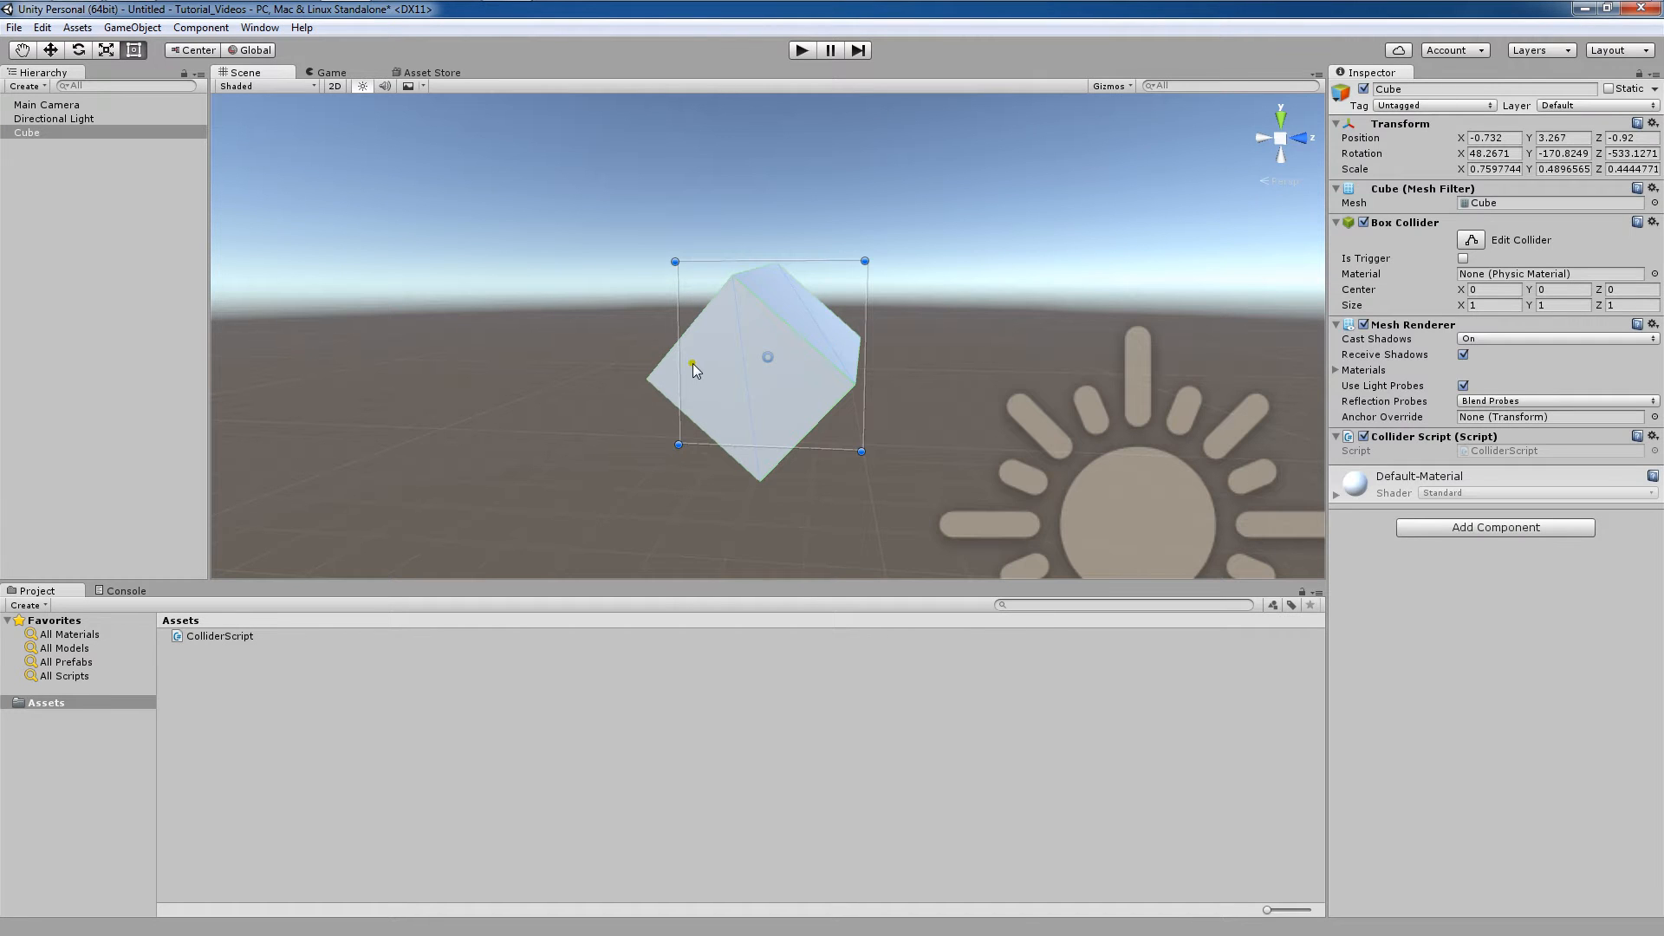
alt+drag(759, 385, 512, 402)
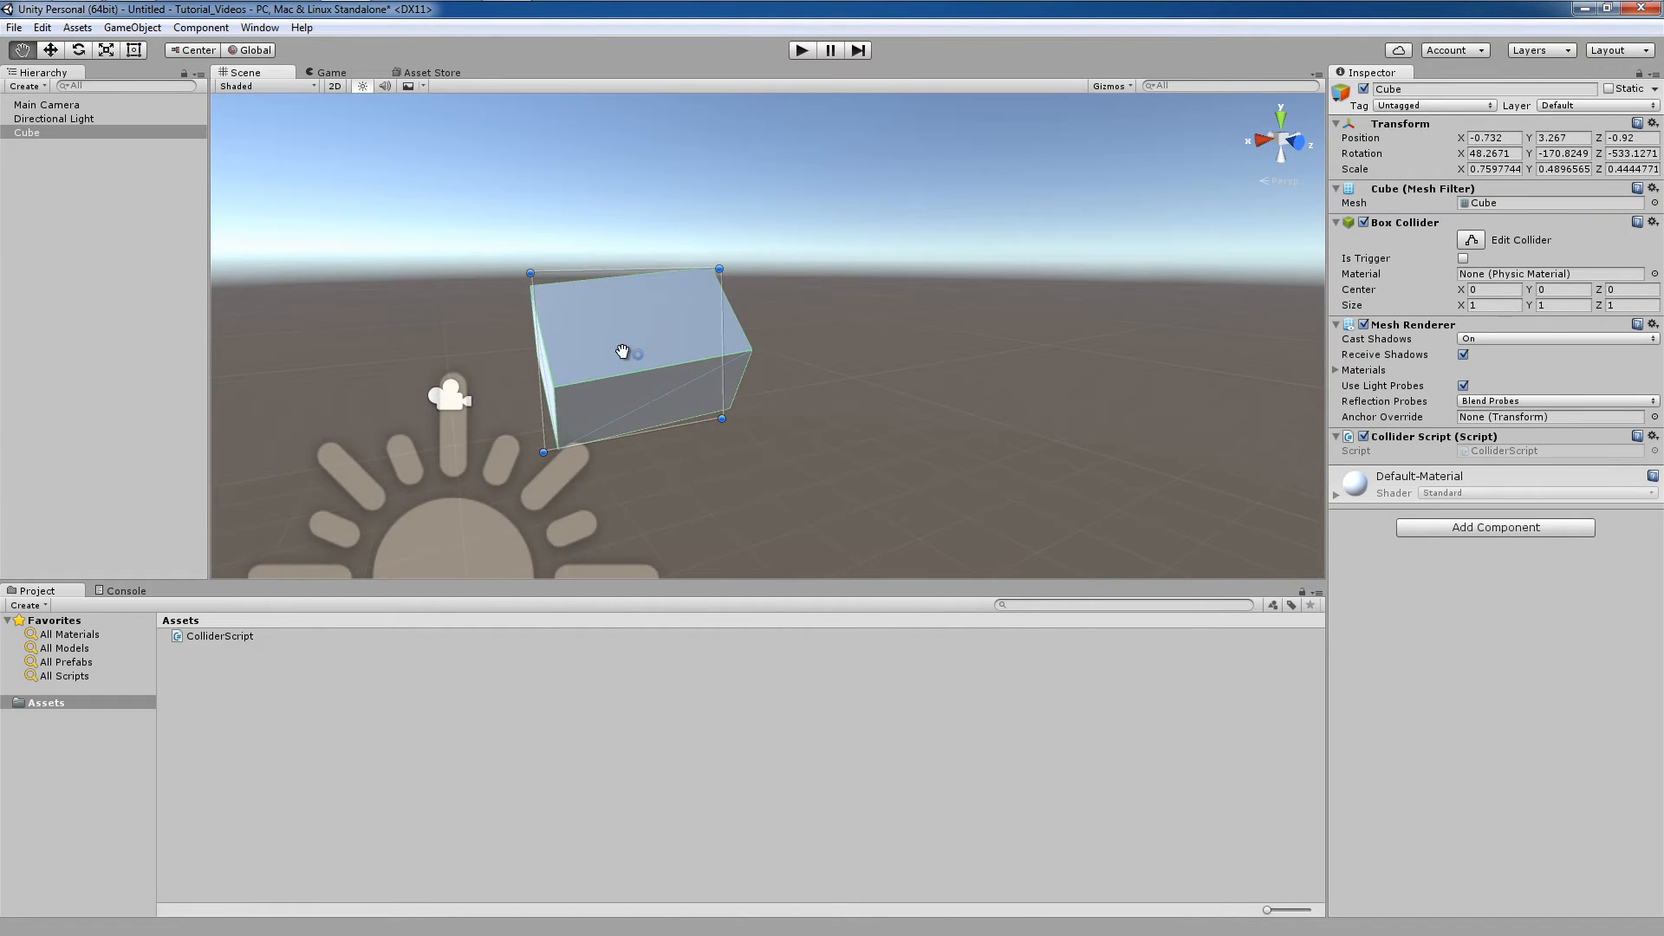
middle_drag(613, 356, 731, 372)
scroll(743, 391, up, 5)
alt+drag(766, 357, 864, 322)
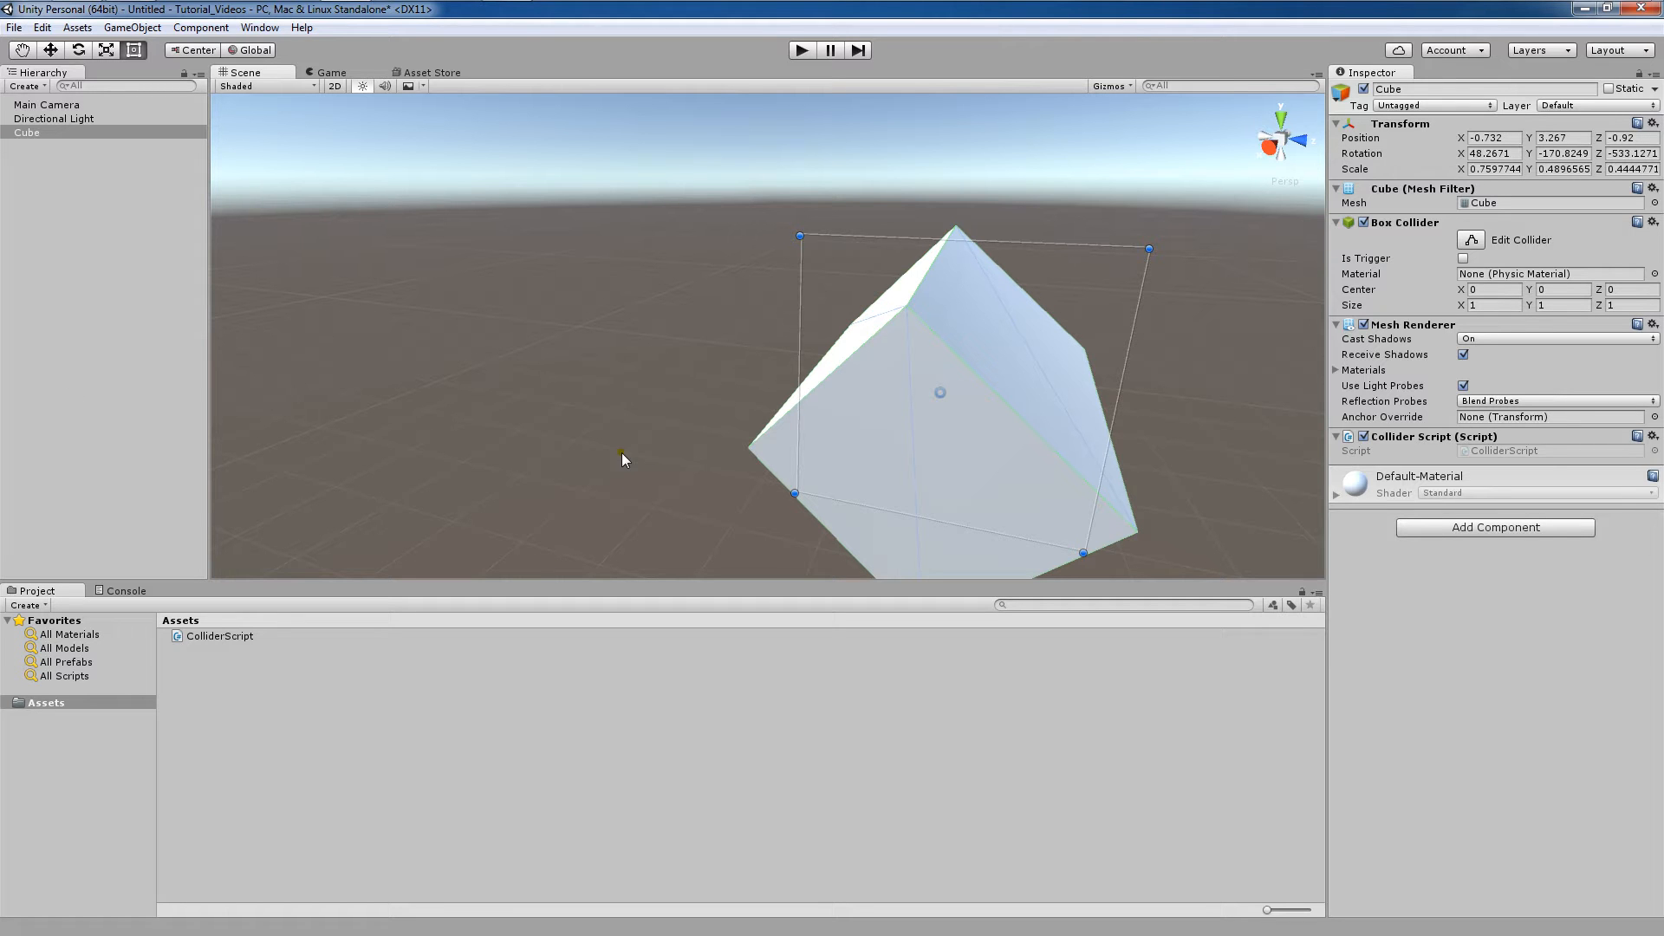
Add a second 3D cube to the scene.
click(43, 86)
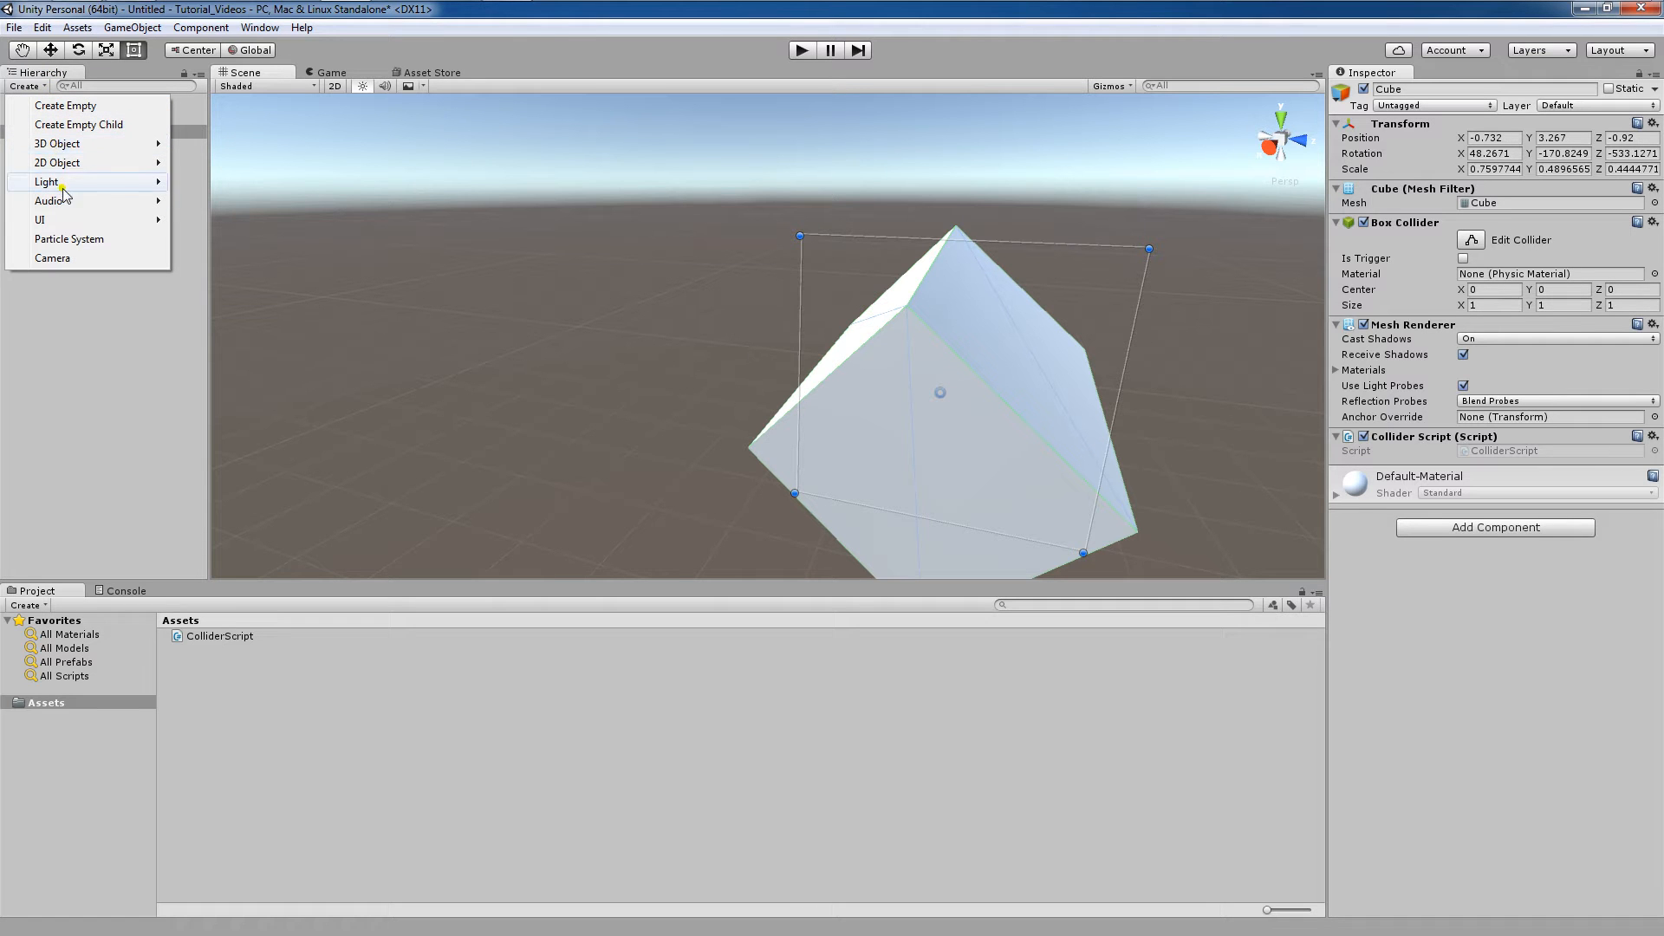
mouse_move(130, 144)
click(201, 143)
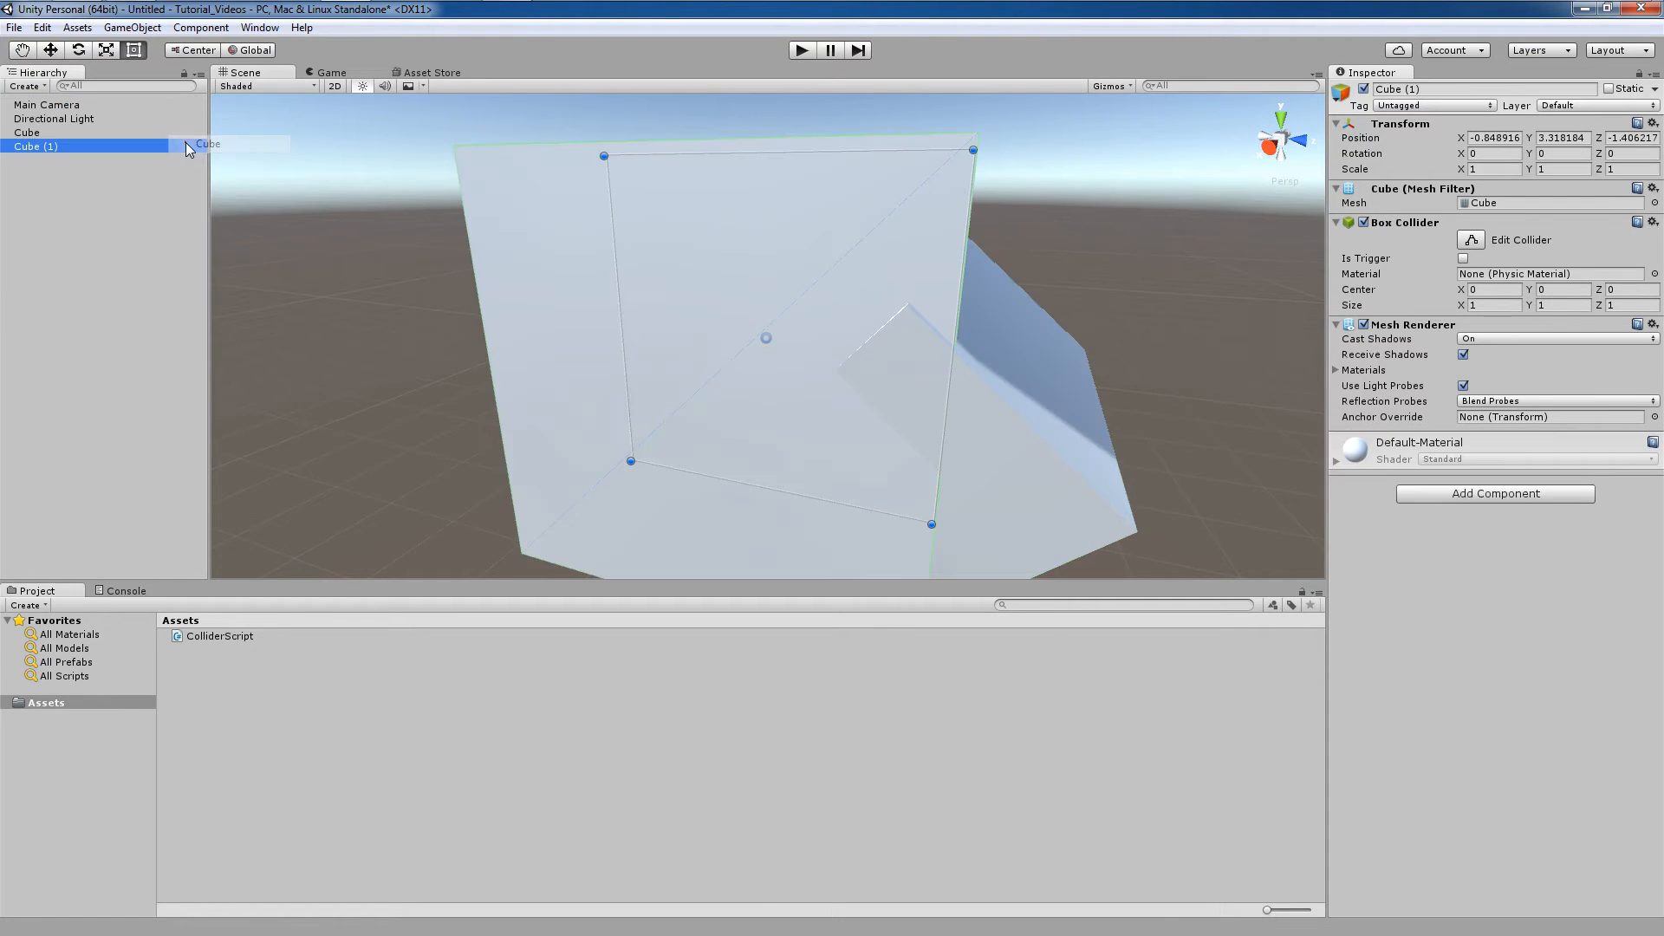
Delete the newly added cube.
click(101, 184)
click(116, 146)
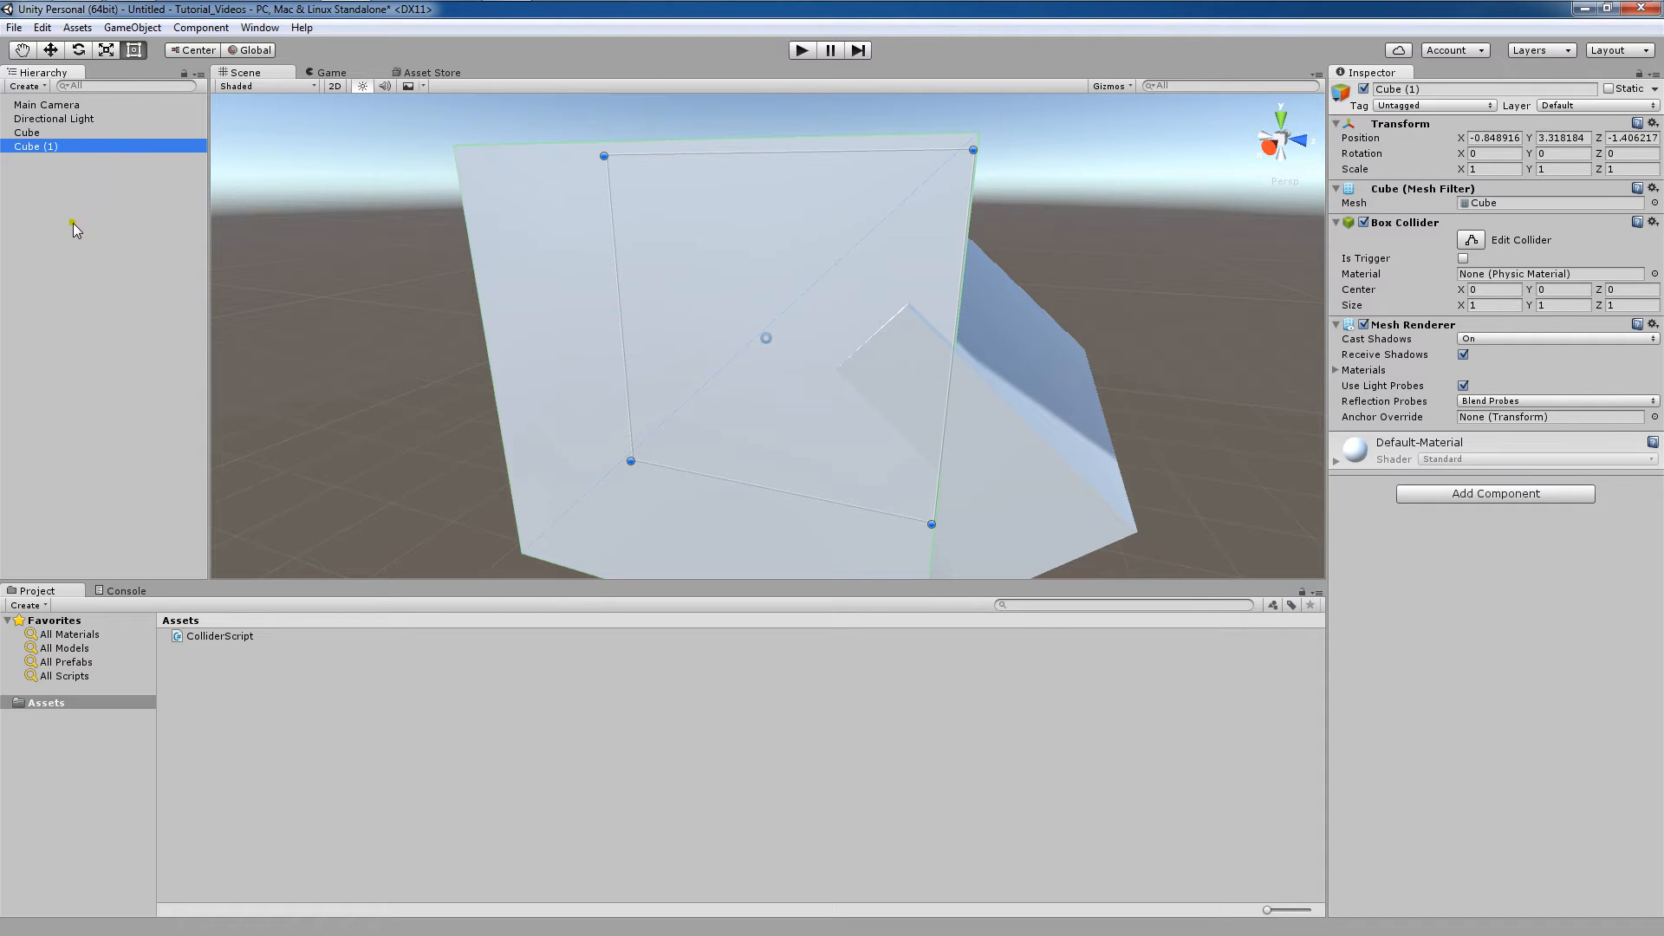
key(Delete)
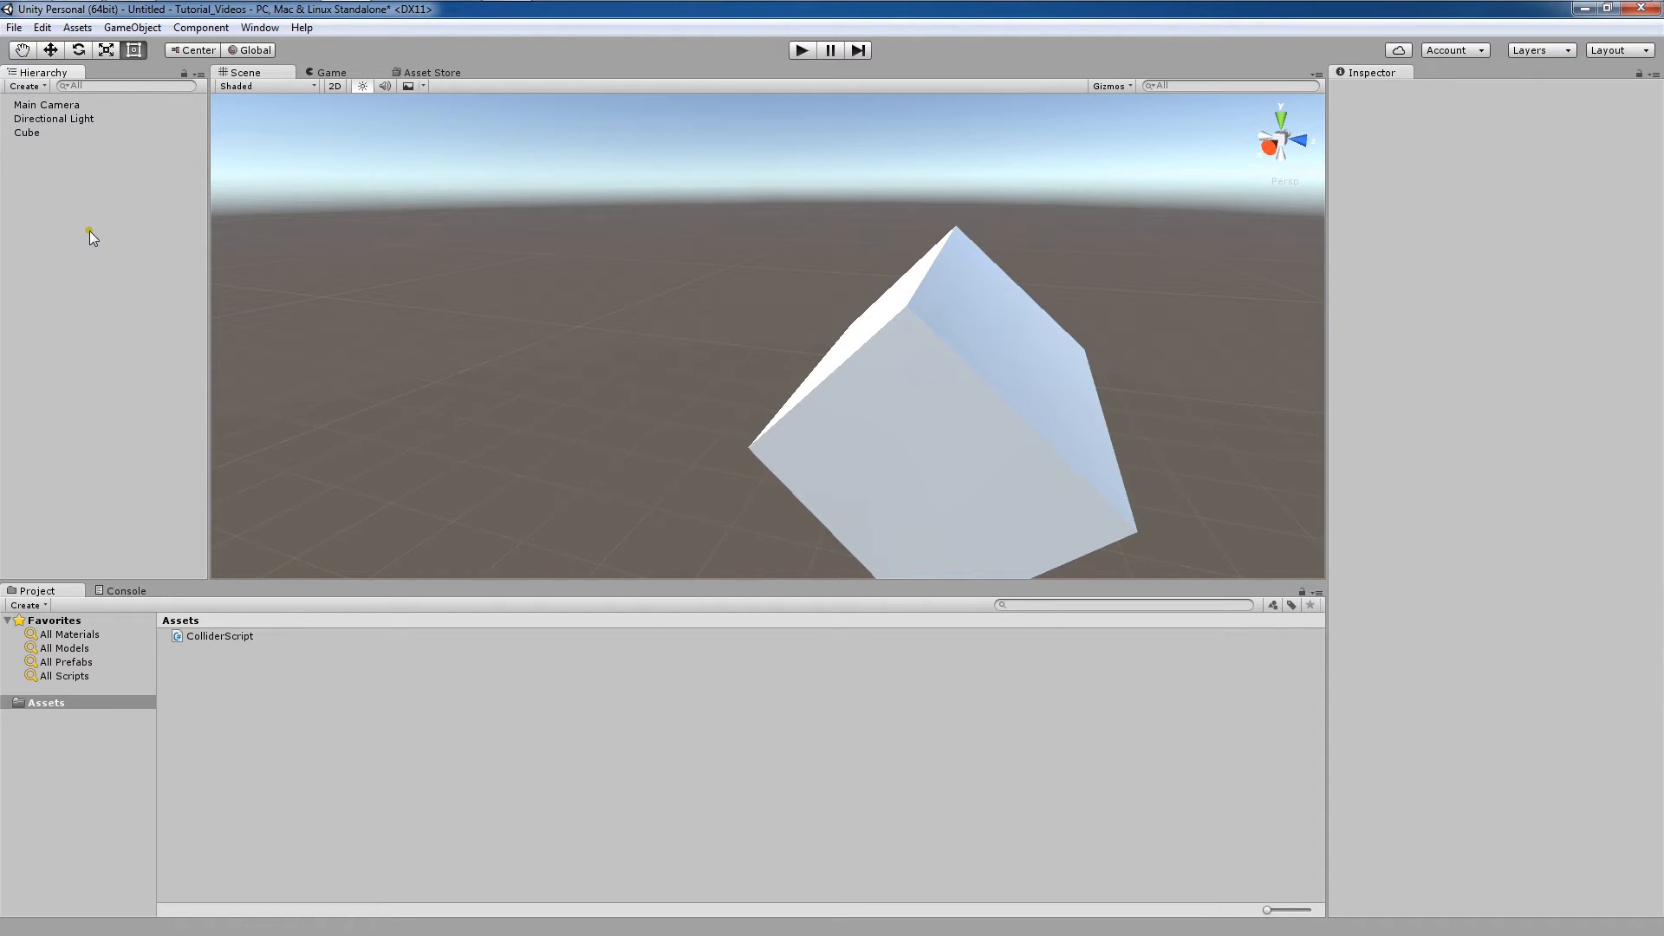
click(155, 27)
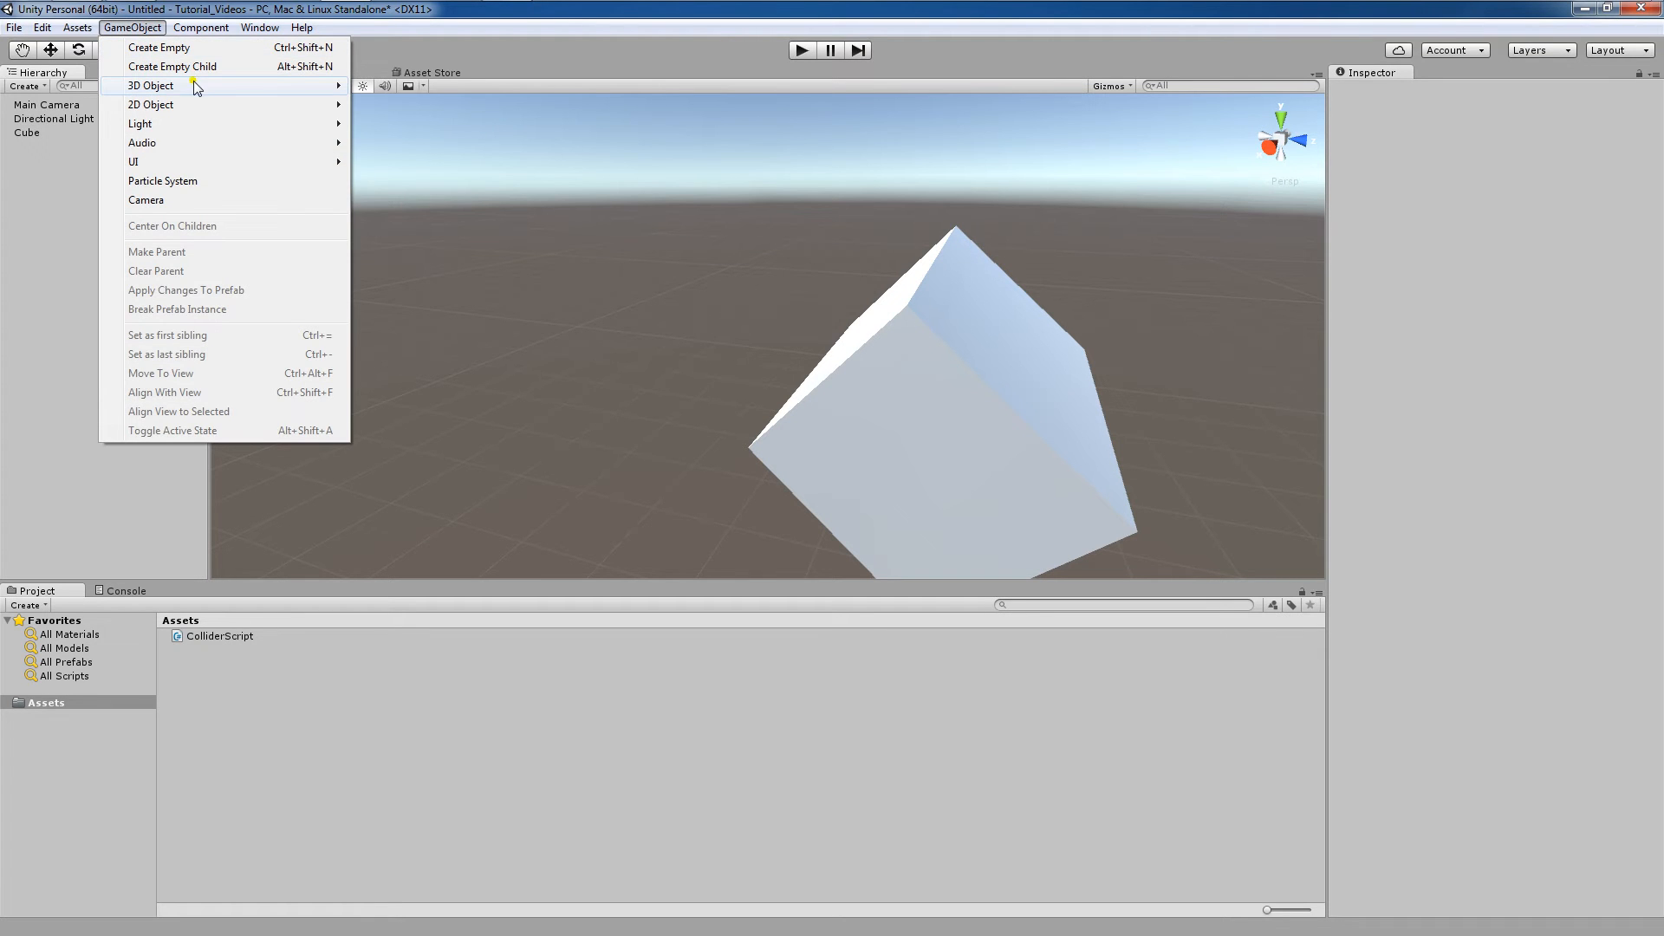
click(1, 315)
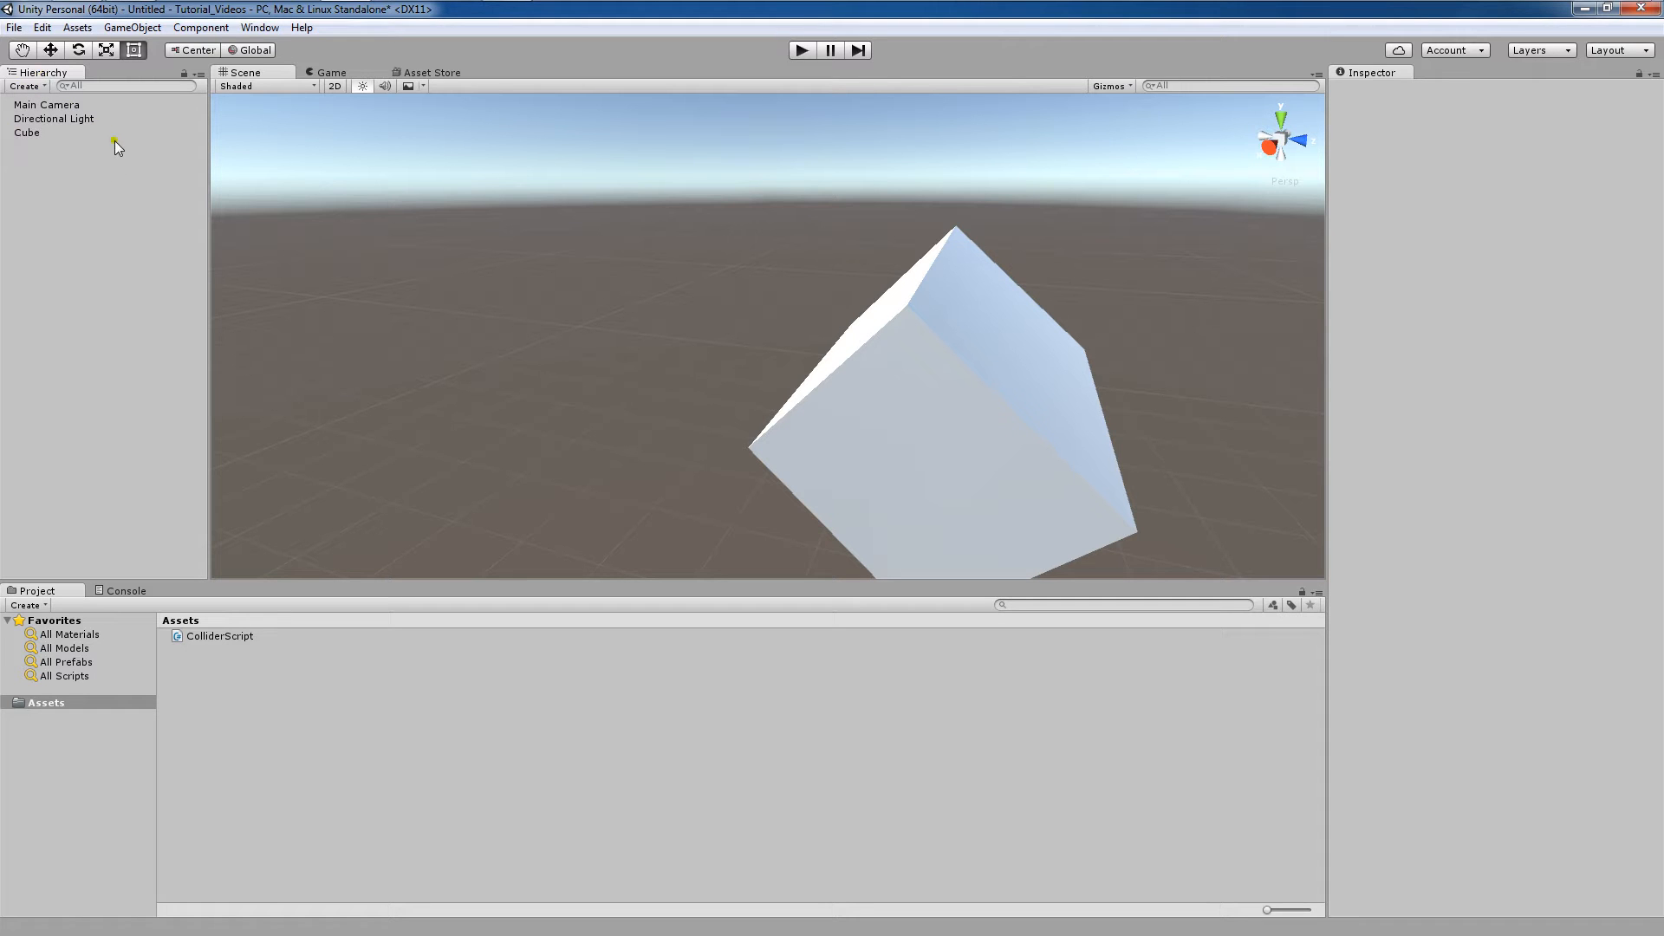
Examine the ColliderScript asset's code in the Inspector.
middle_drag(758, 274, 684, 241)
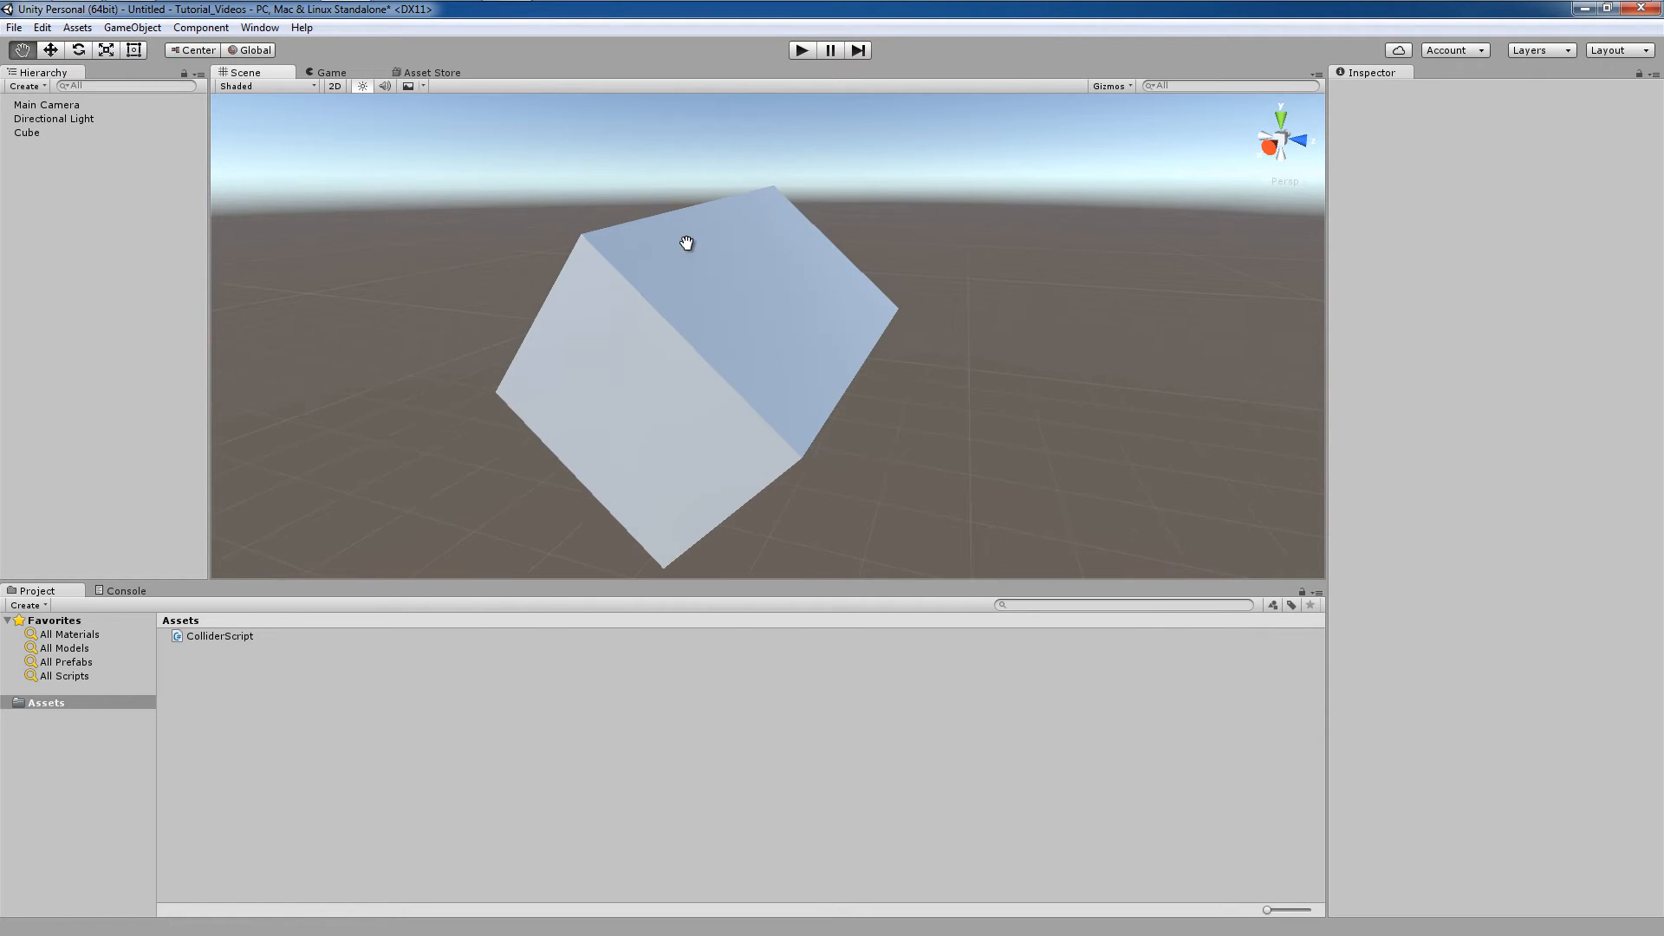
middle_drag(800, 469, 771, 414)
middle_drag(696, 271, 710, 305)
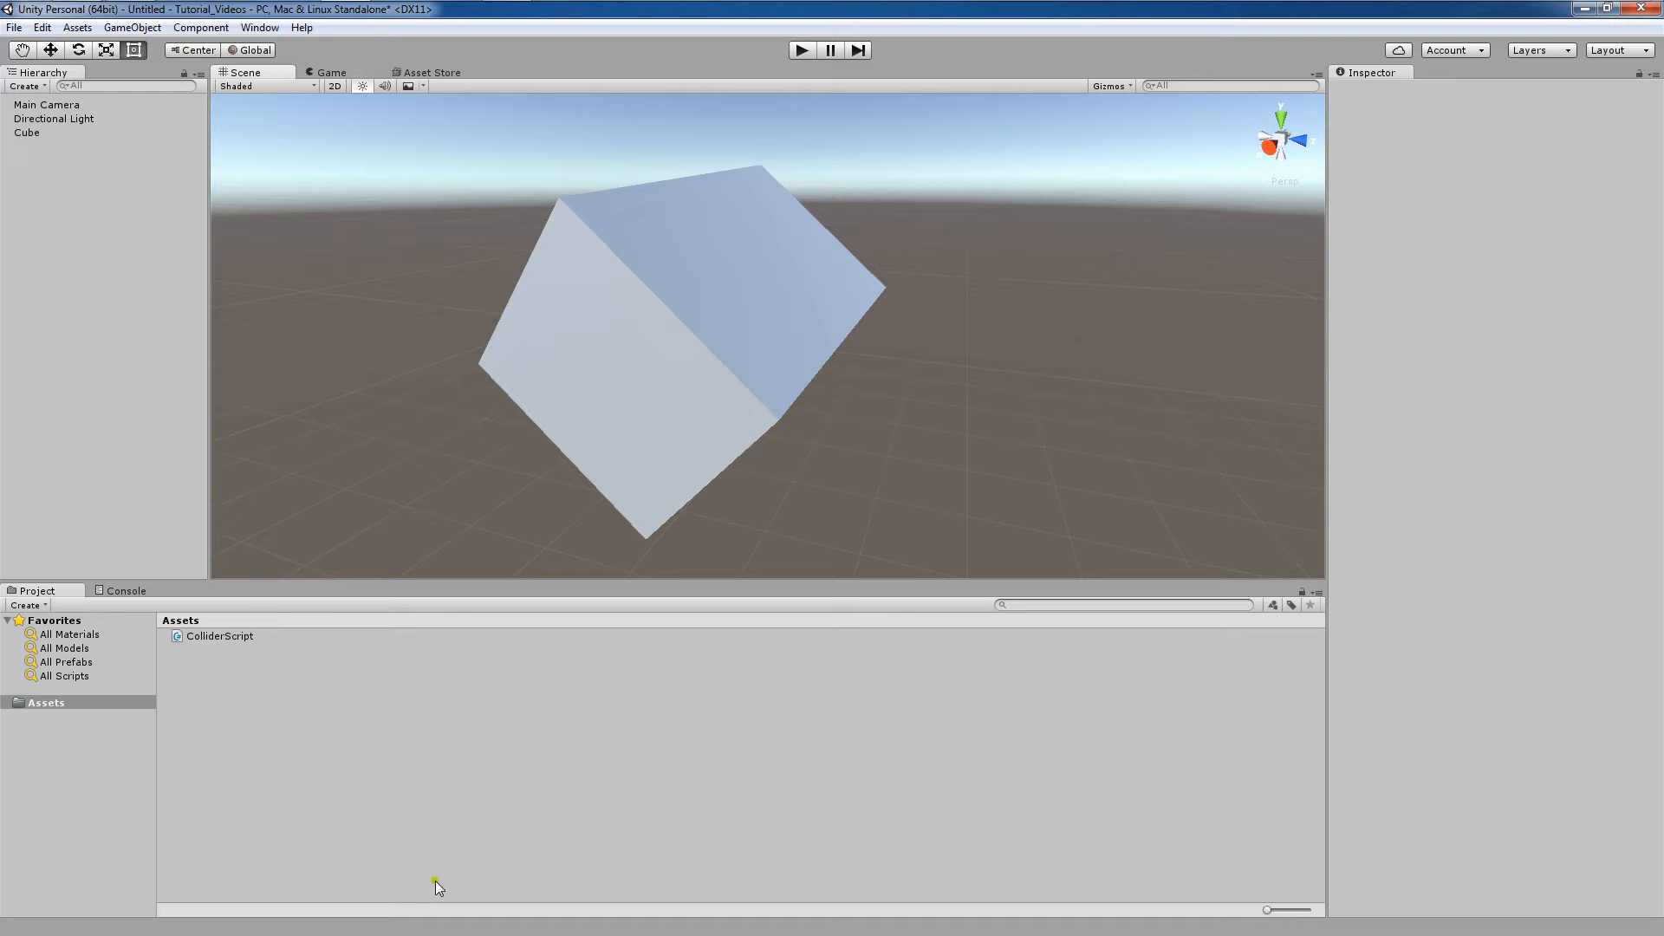
click(233, 635)
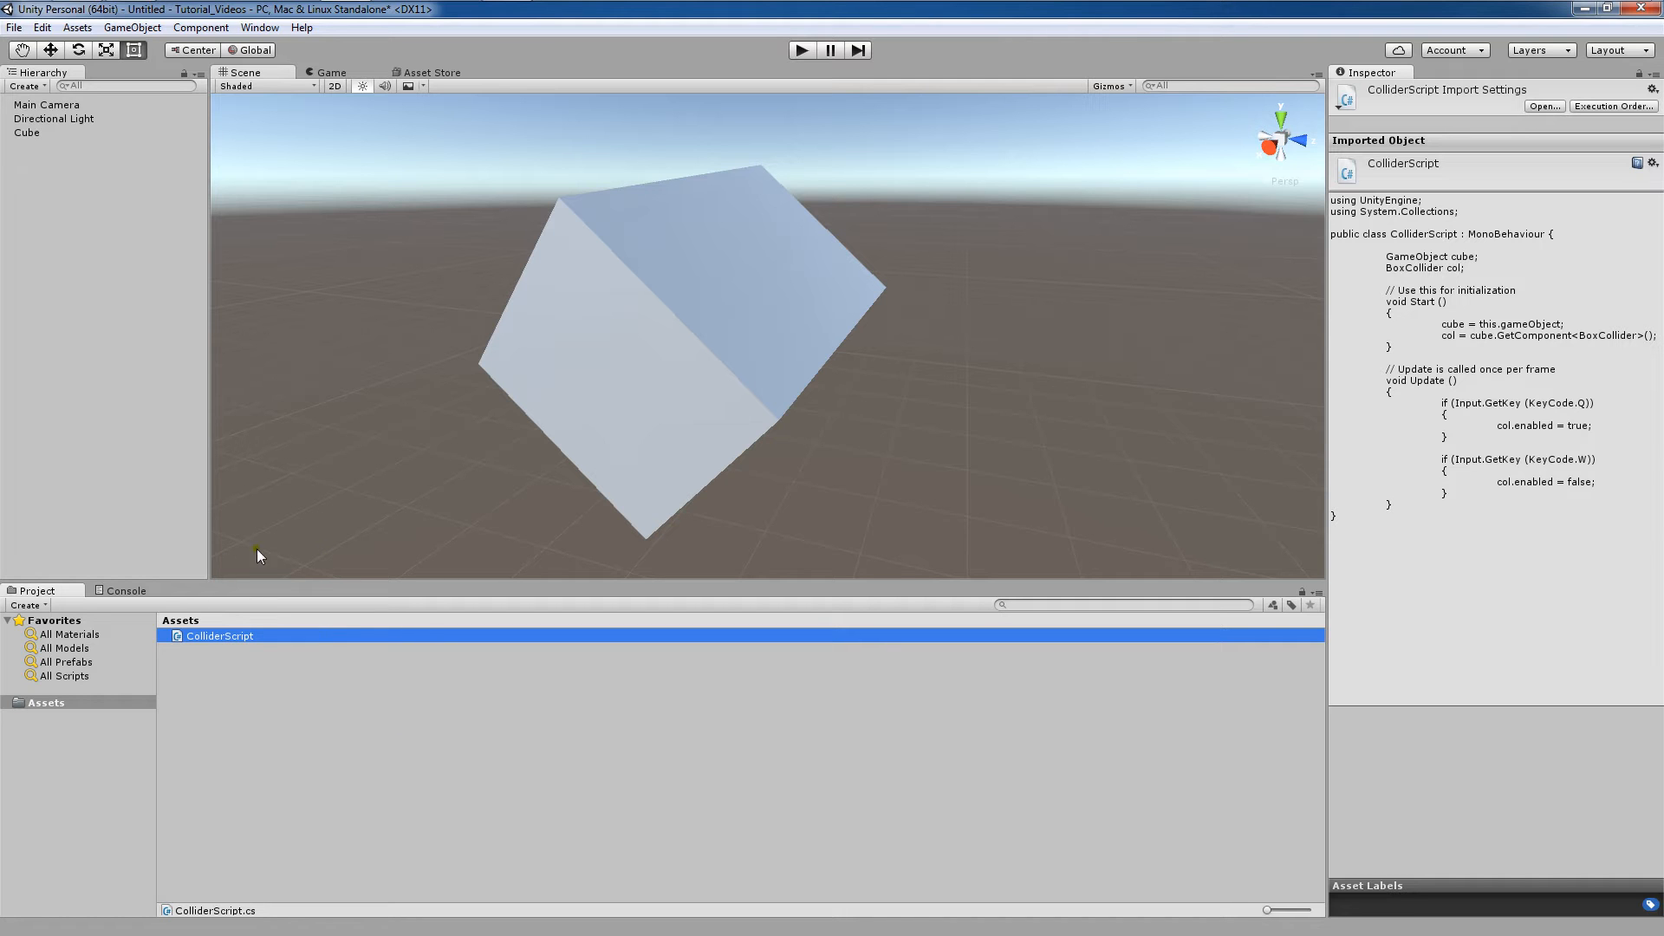
click(311, 804)
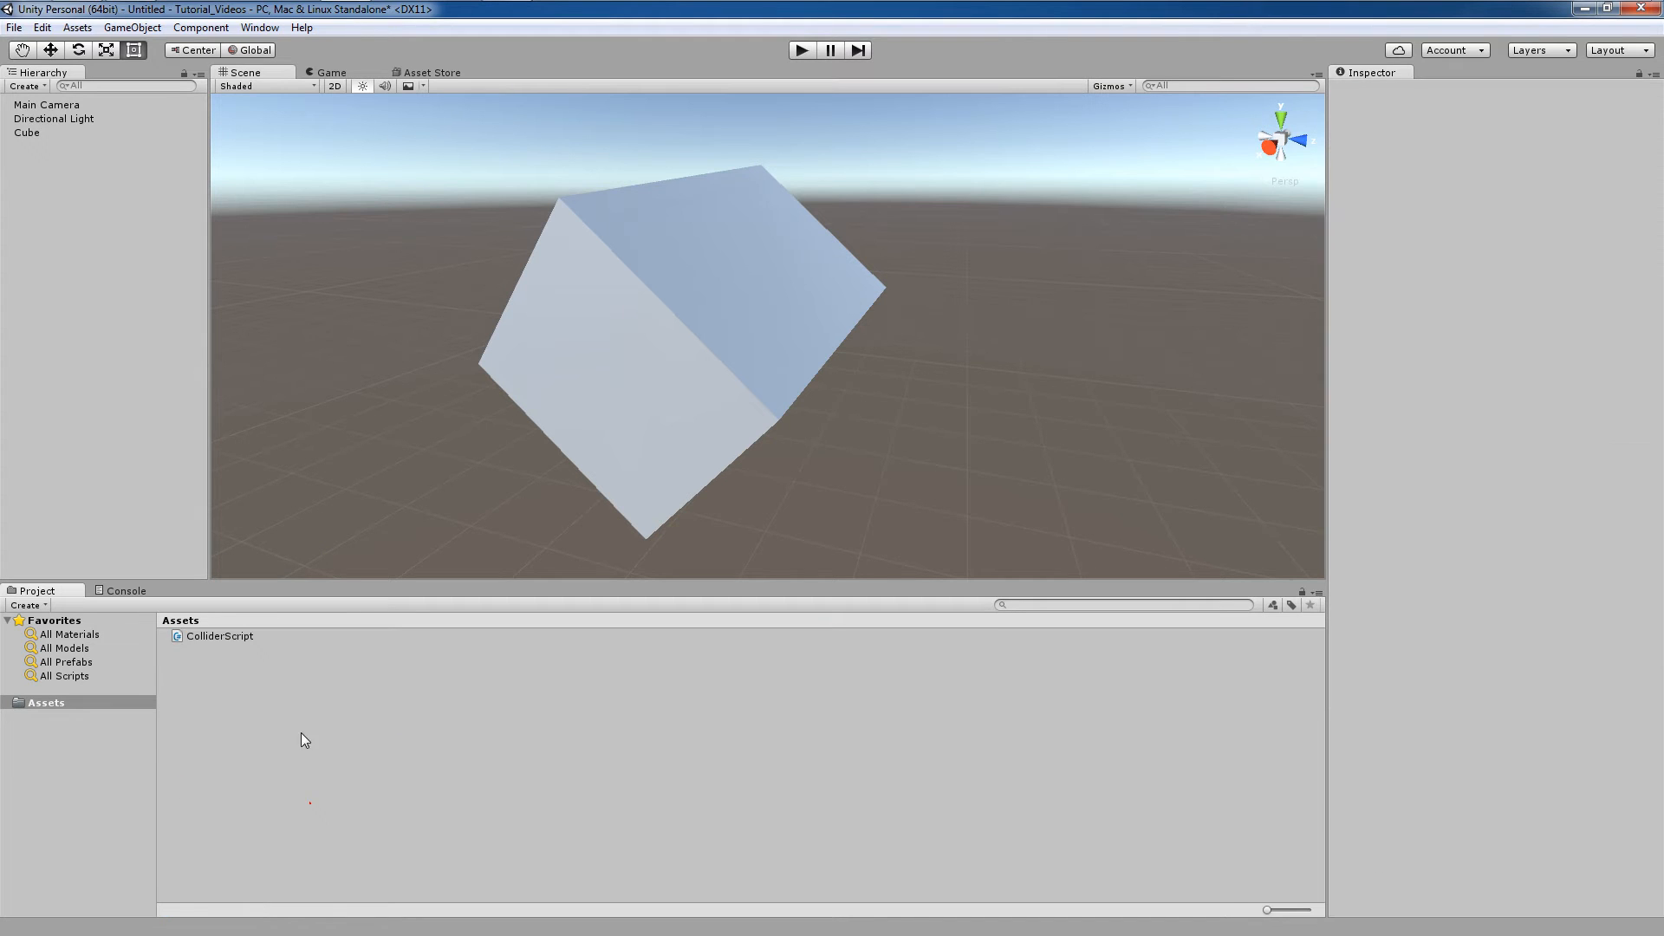
Create a new folder in Assets named Graphics.
right_click(220, 660)
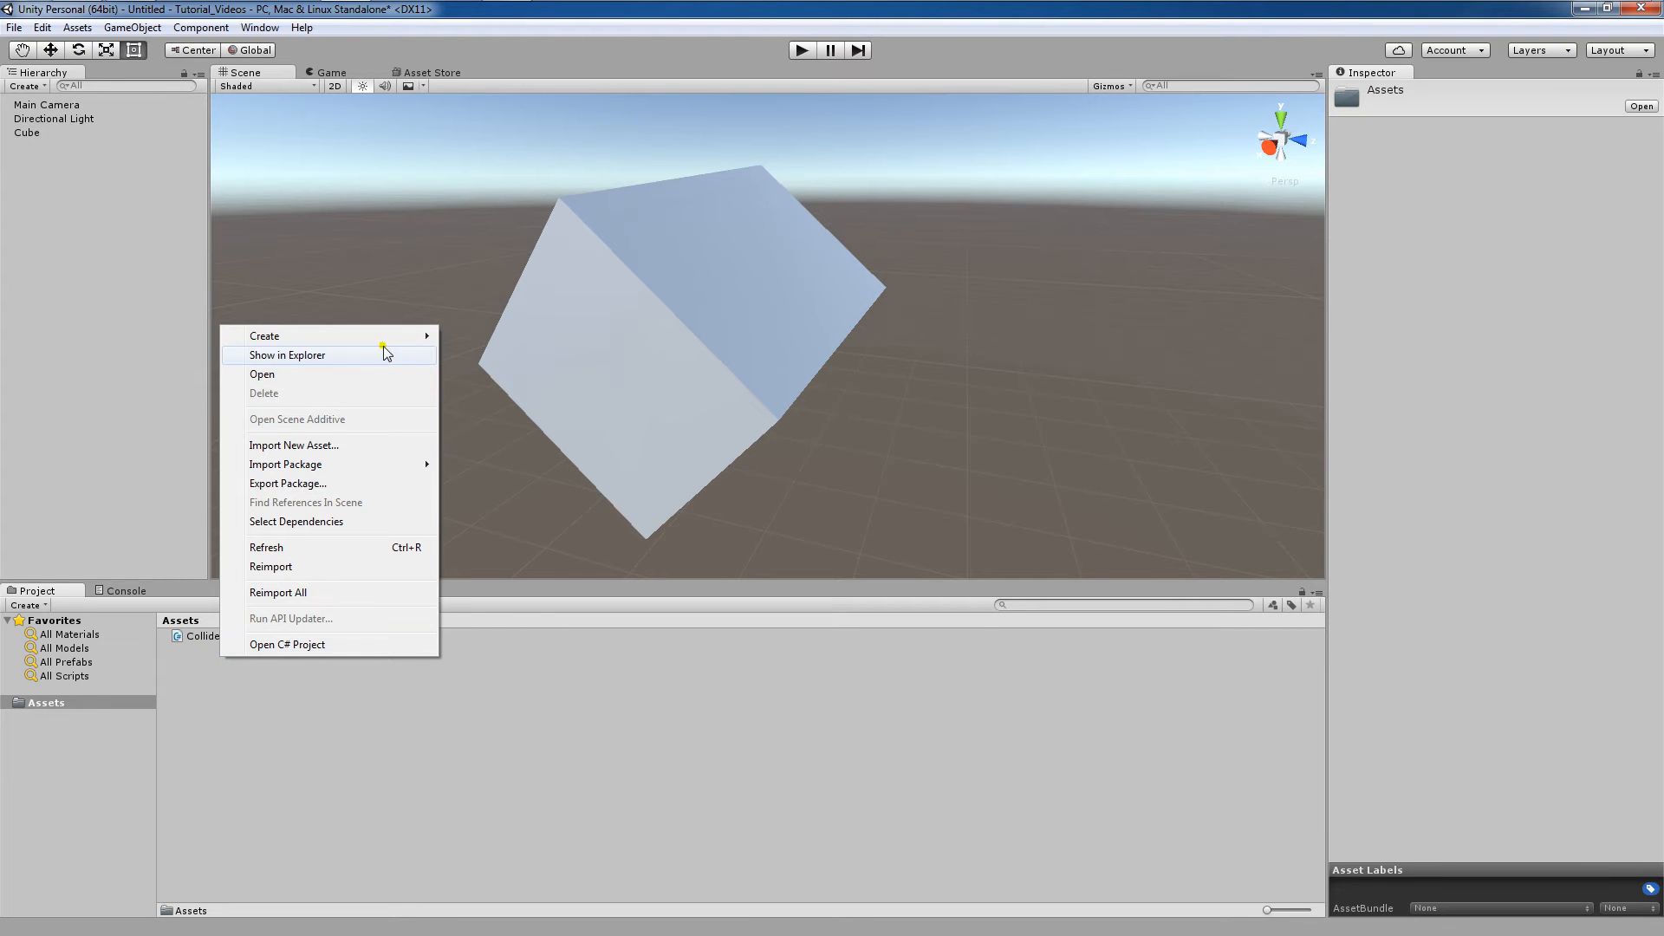
mouse_move(390, 336)
click(482, 339)
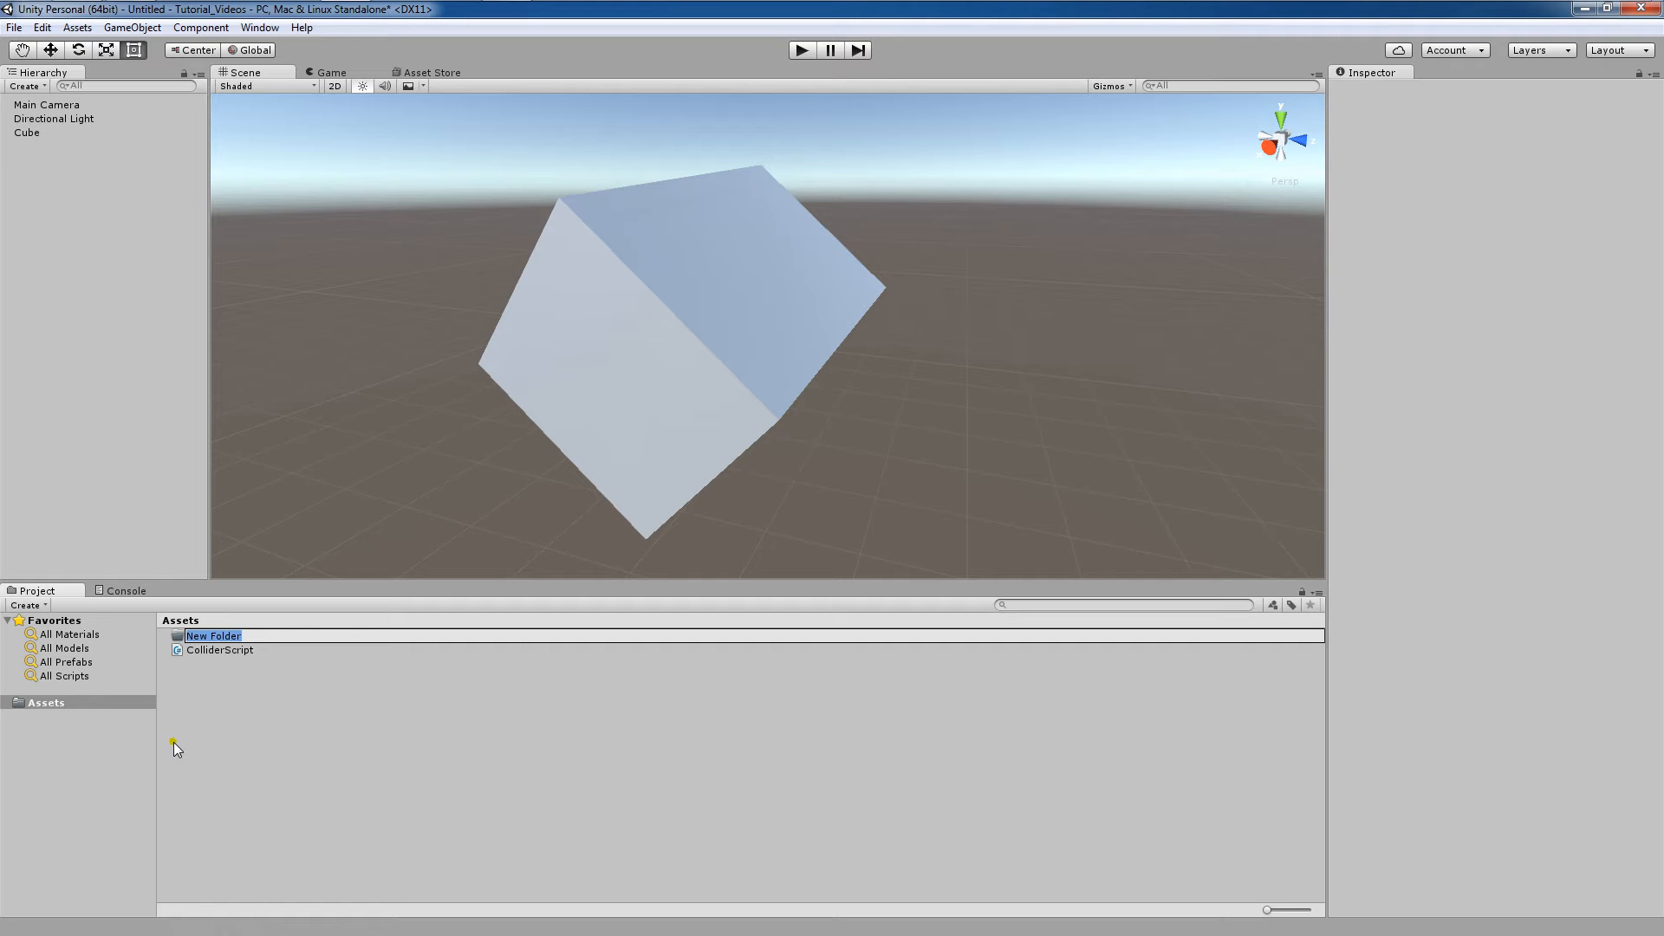
text(Graphics)
key(Return)
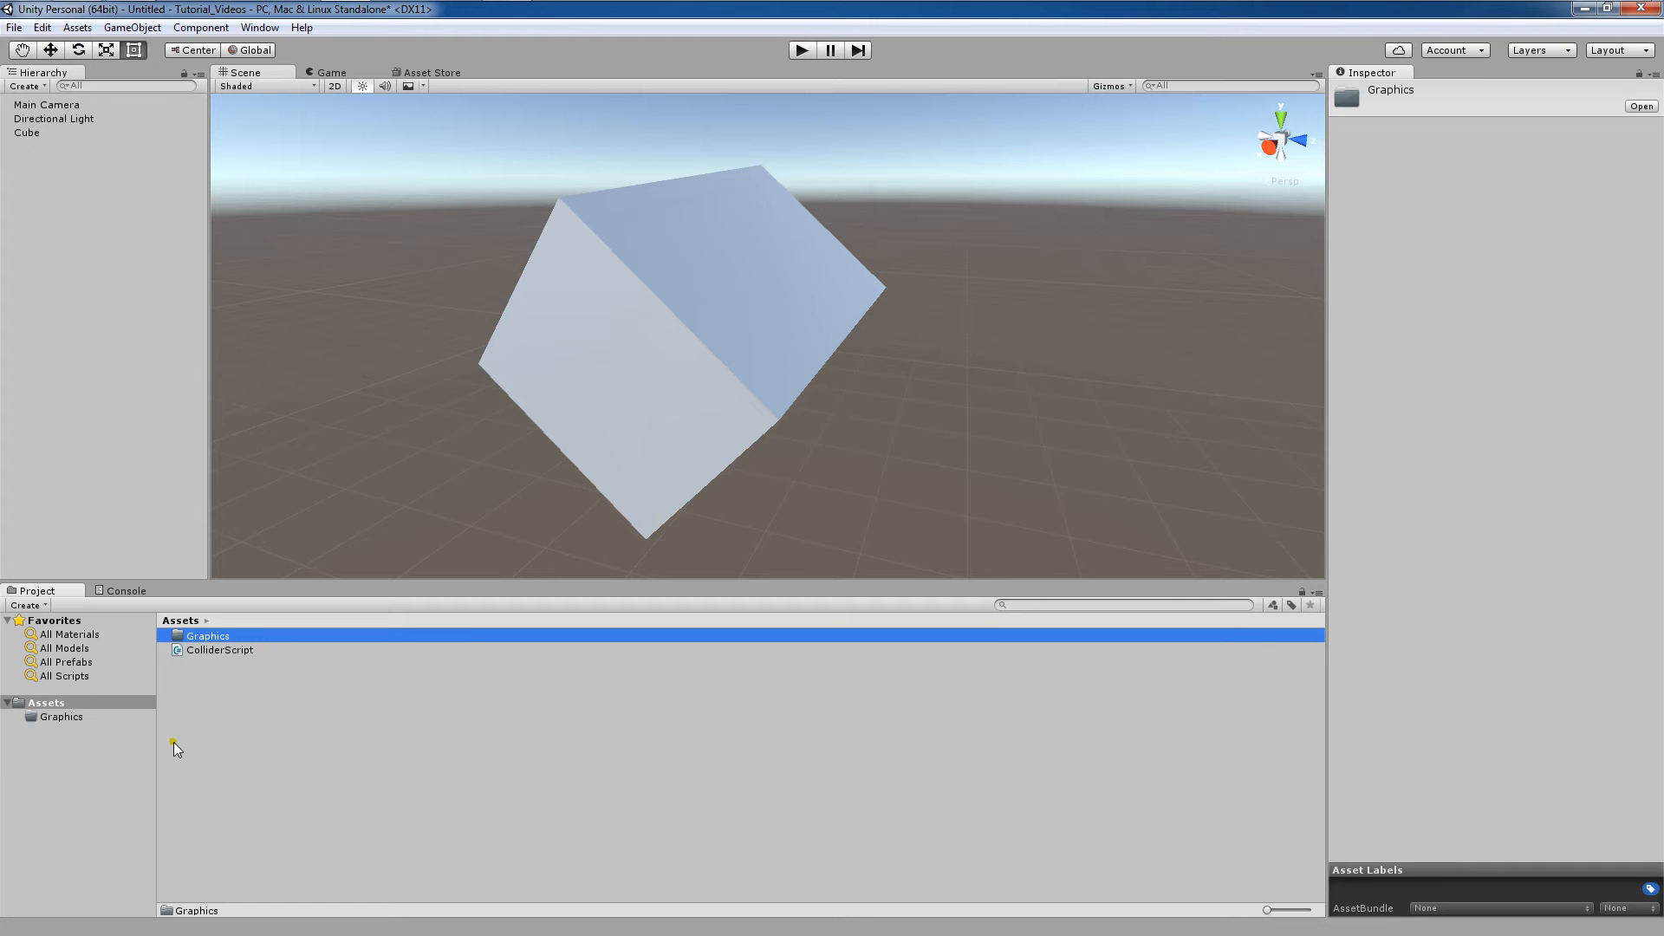
Create another folder in Assets named Audio.
right_click(242, 729)
mouse_move(393, 413)
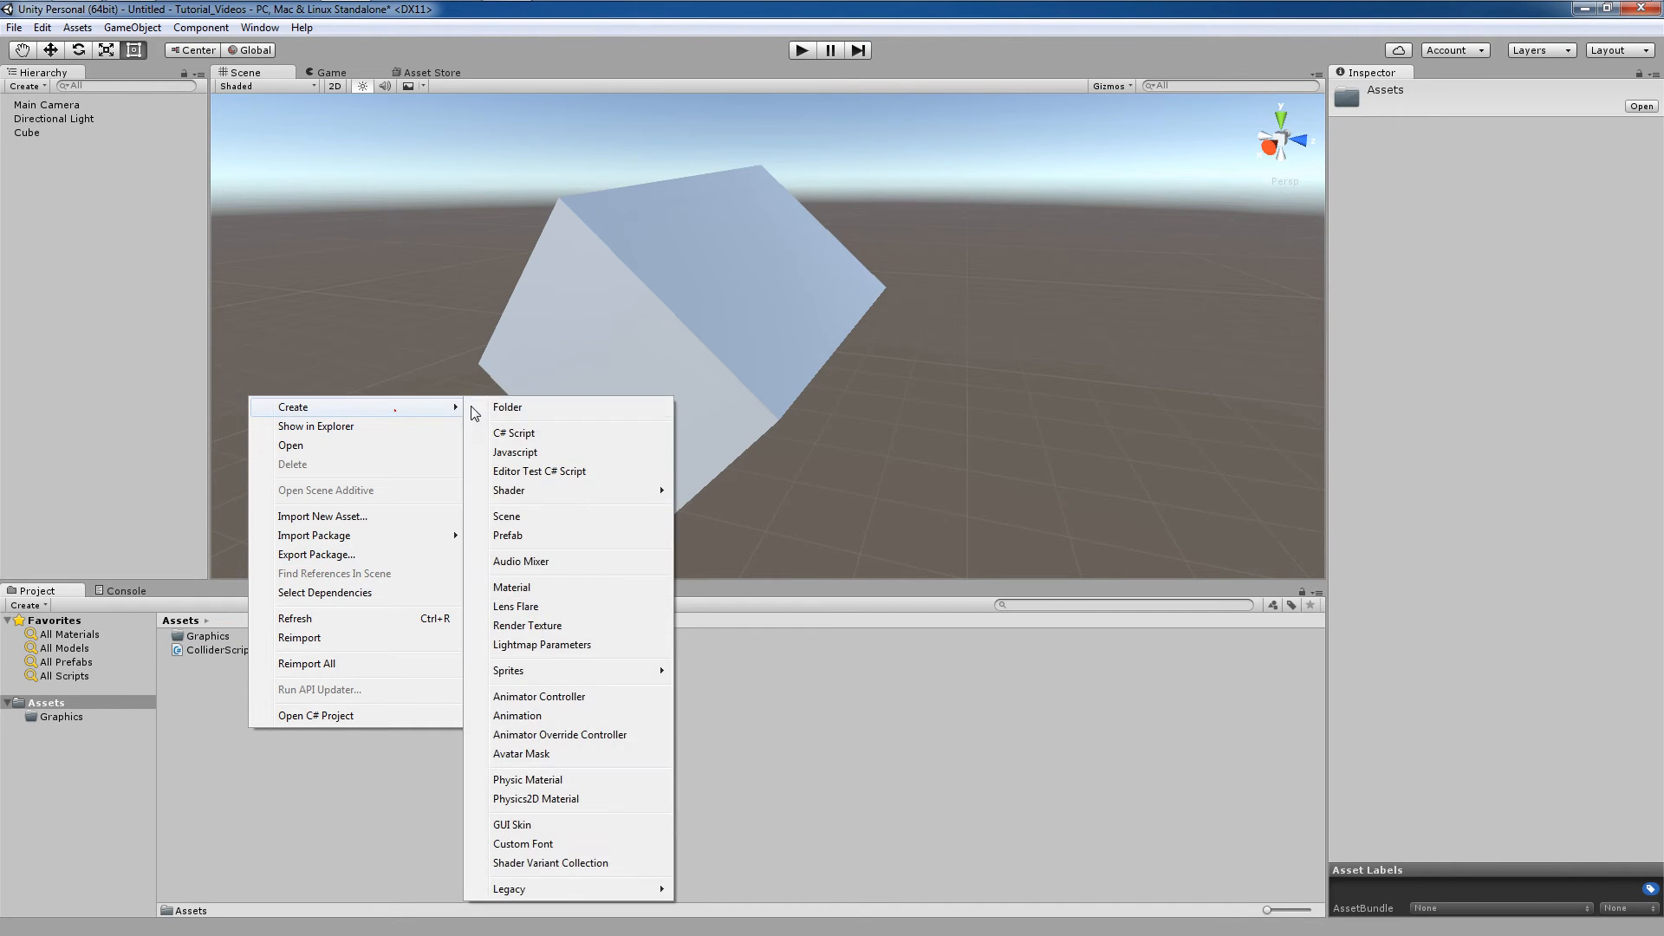
click(480, 408)
text(Audio)
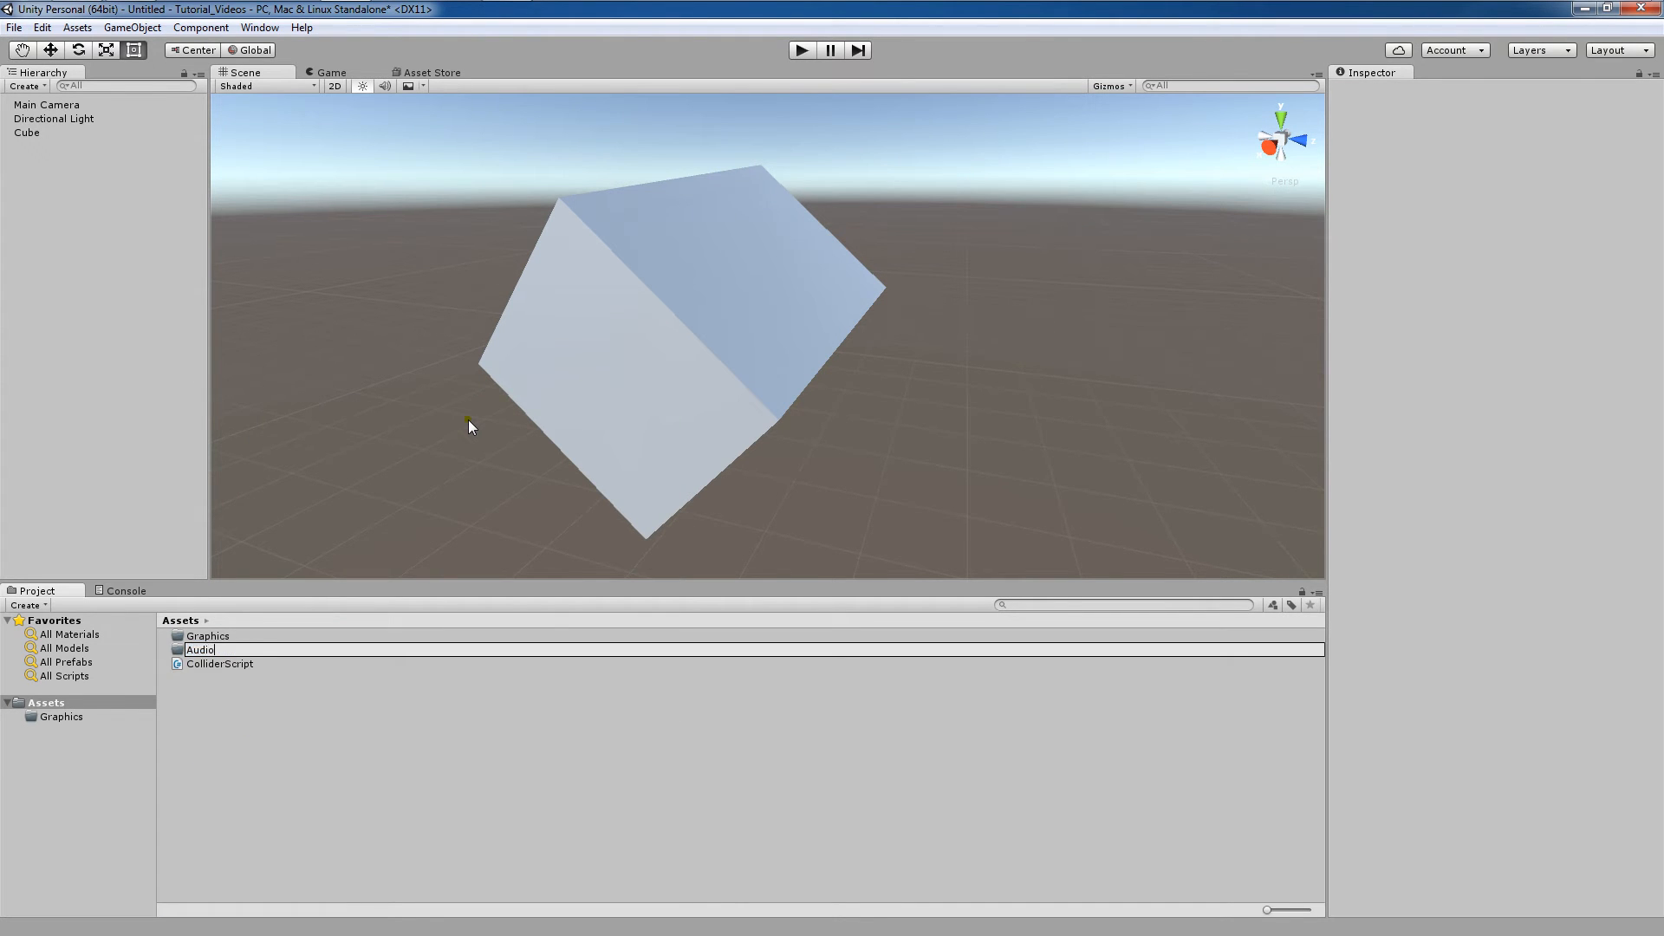
key(Return)
Create a third folder in Assets named Scripts.
right_click(294, 719)
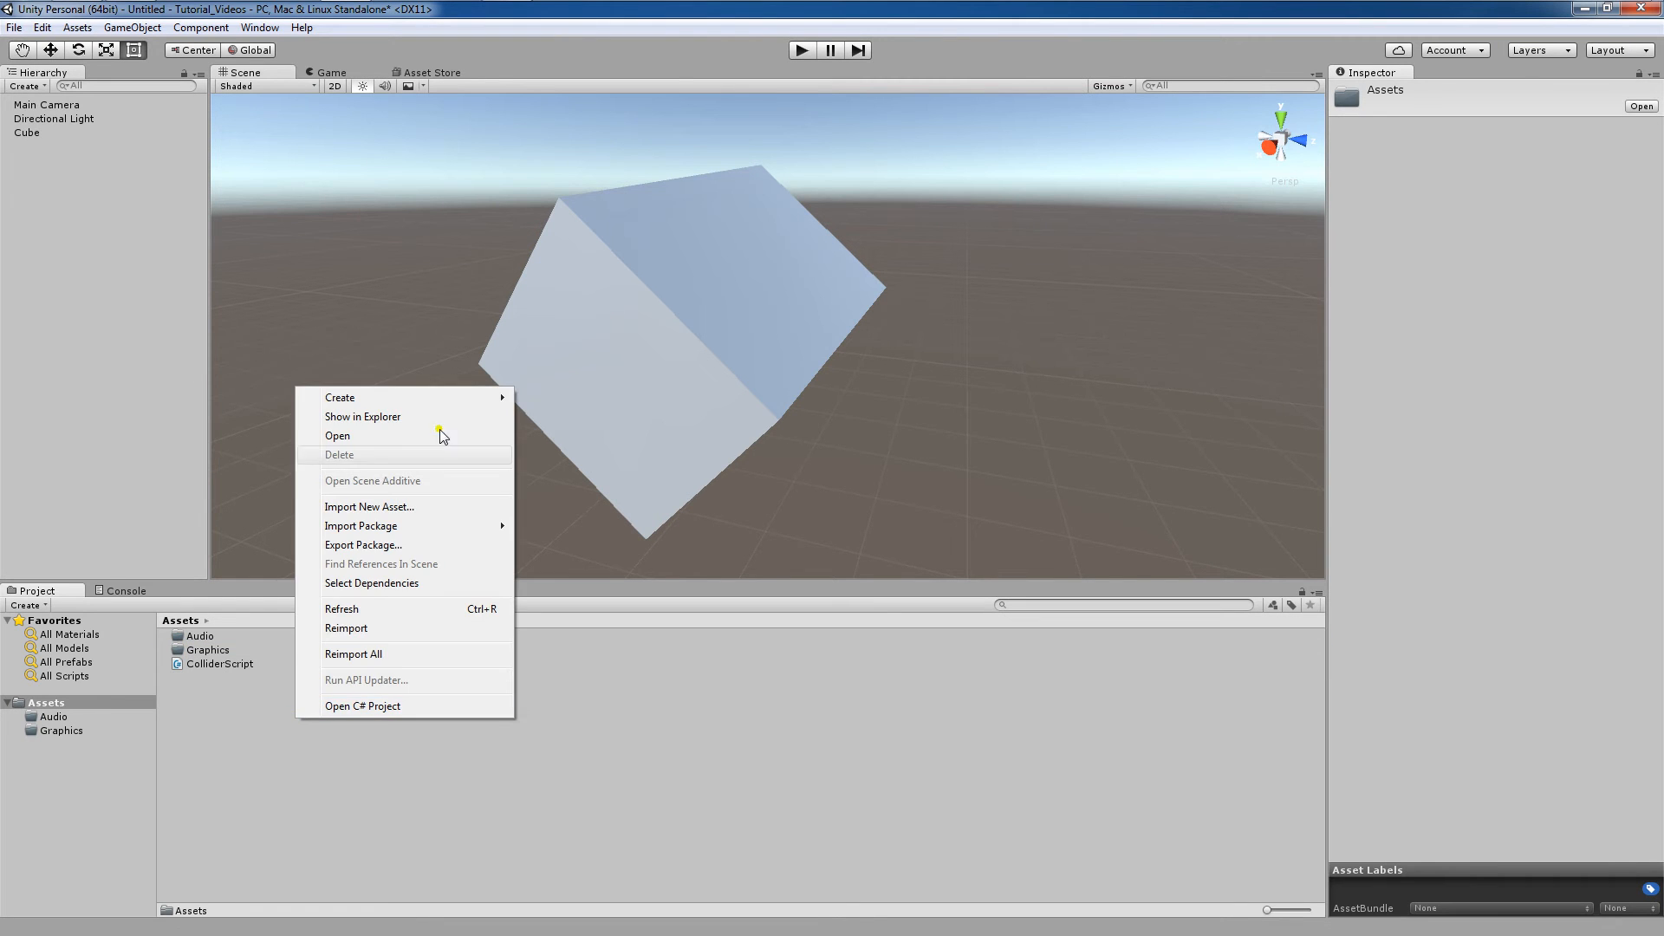
mouse_move(460, 400)
click(544, 401)
text(Scripts)
key(Return)
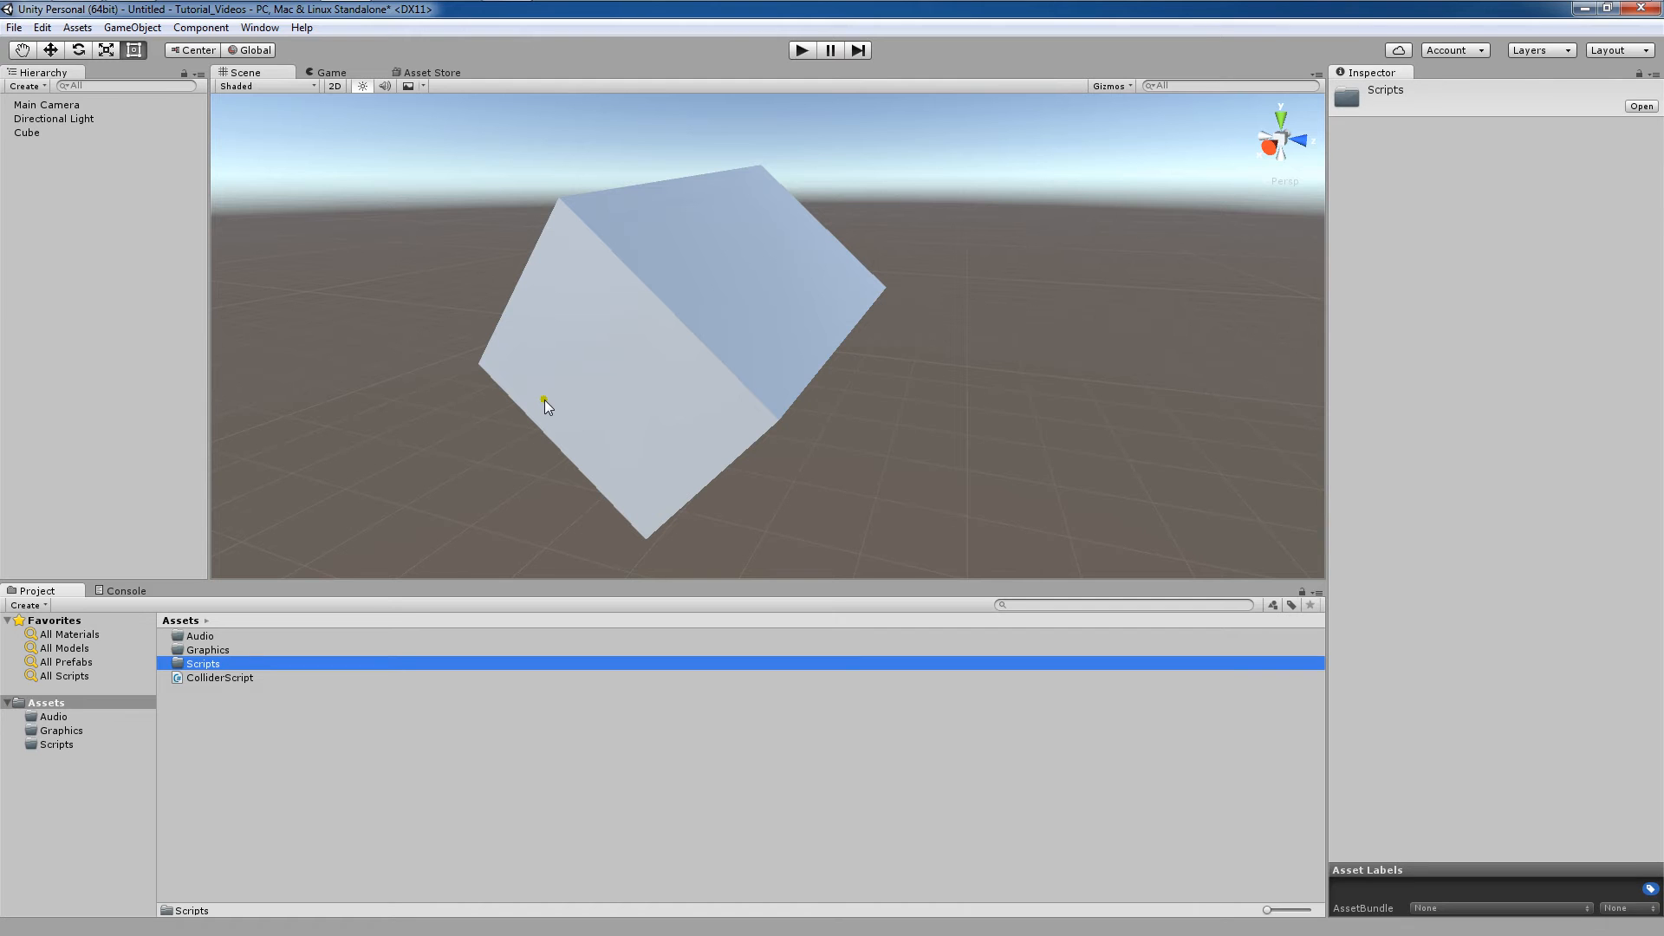
Move the ColliderScript asset into the Scripts folder.
double_click(229, 638)
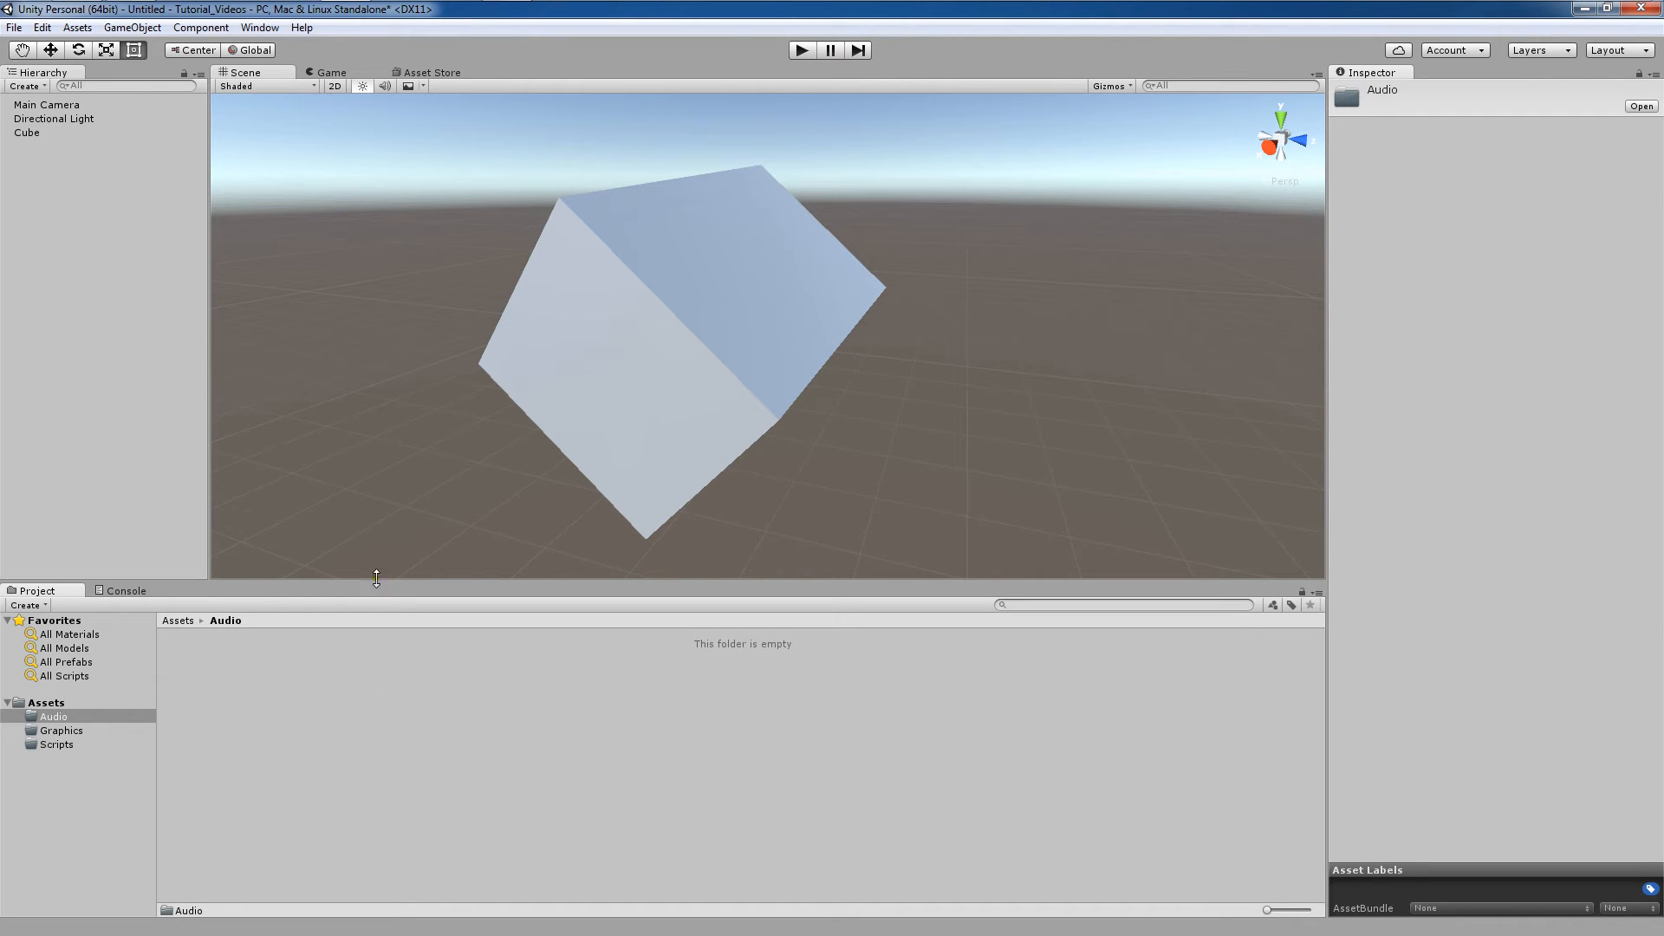
click(46, 702)
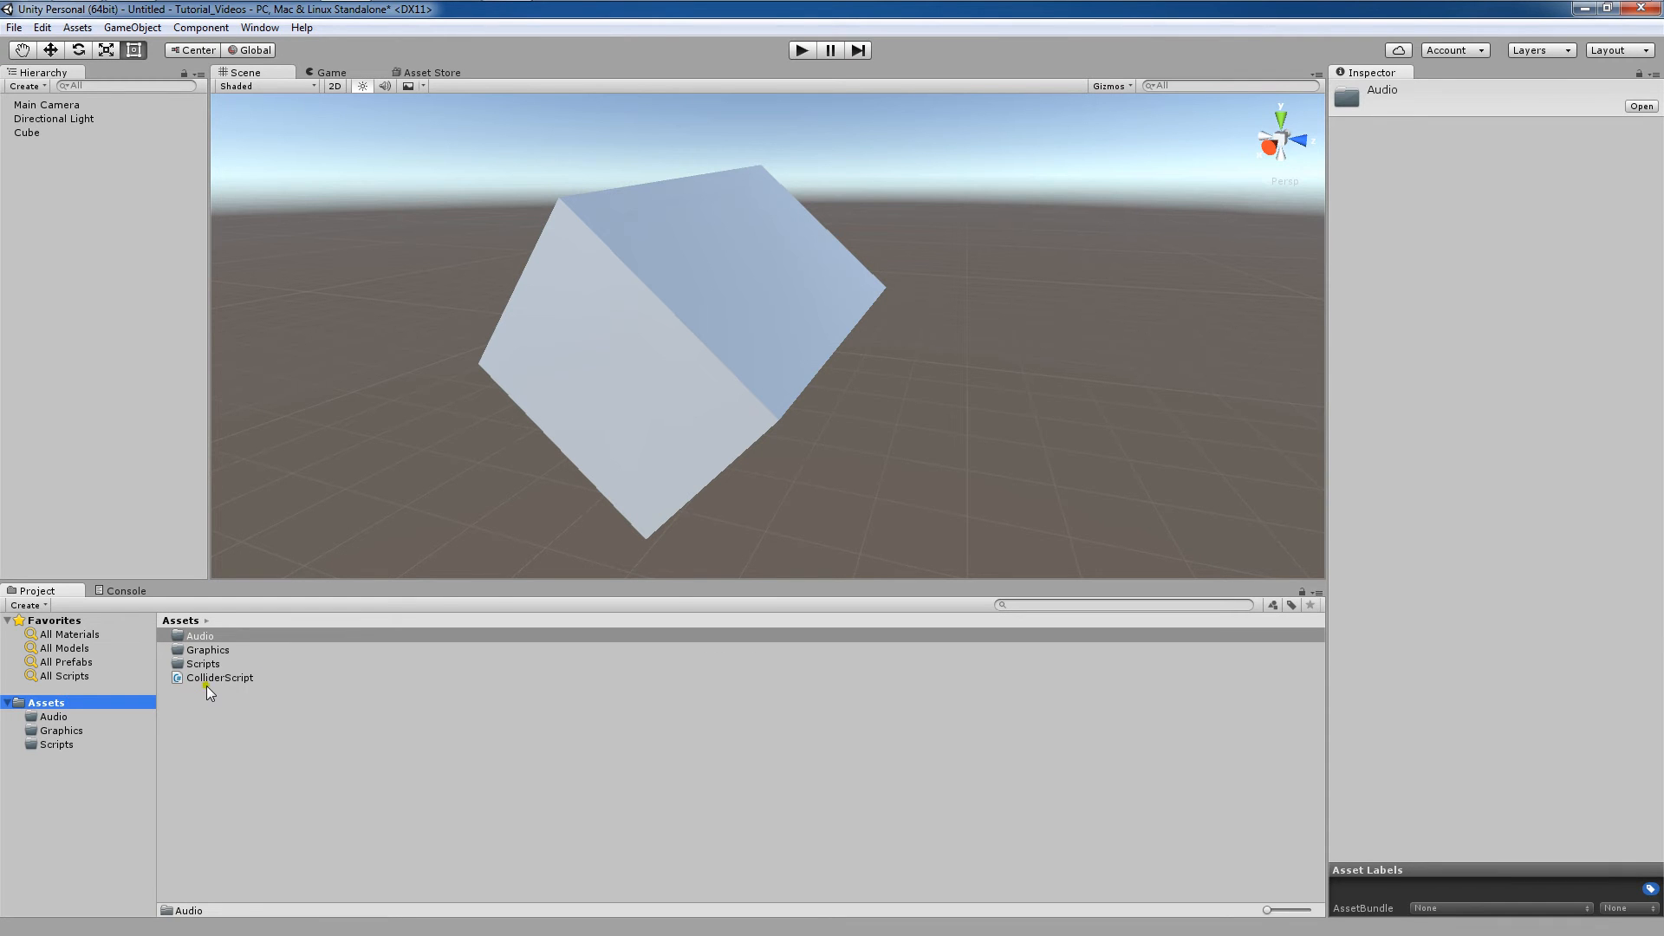
drag(220, 678, 243, 664)
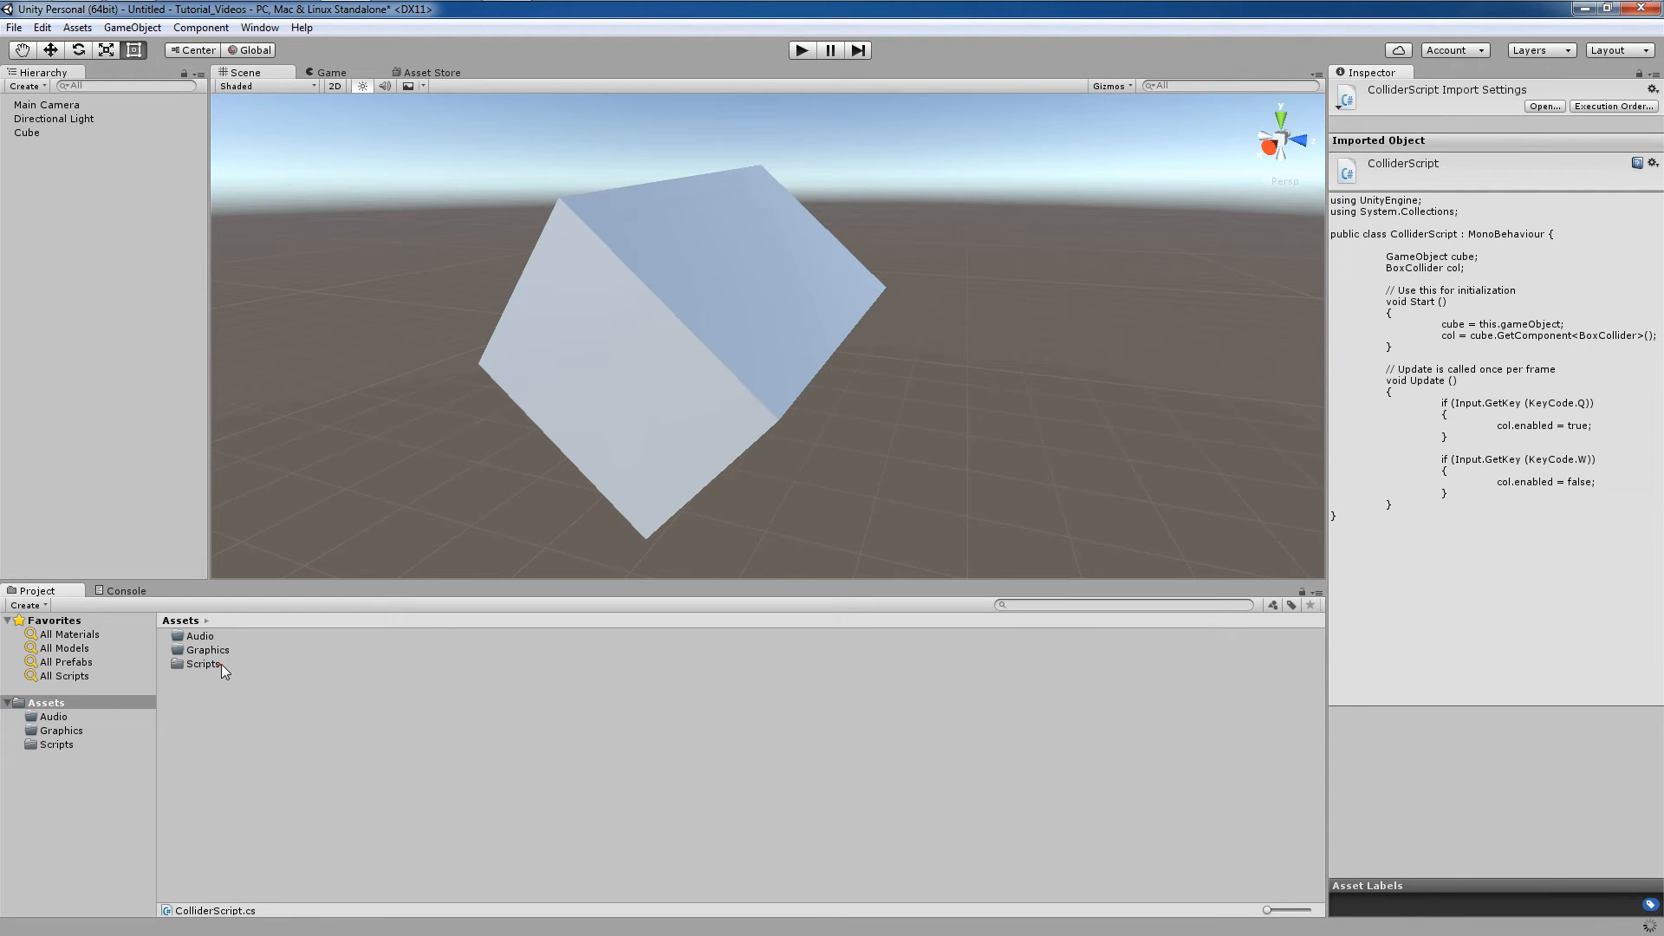
click(90, 702)
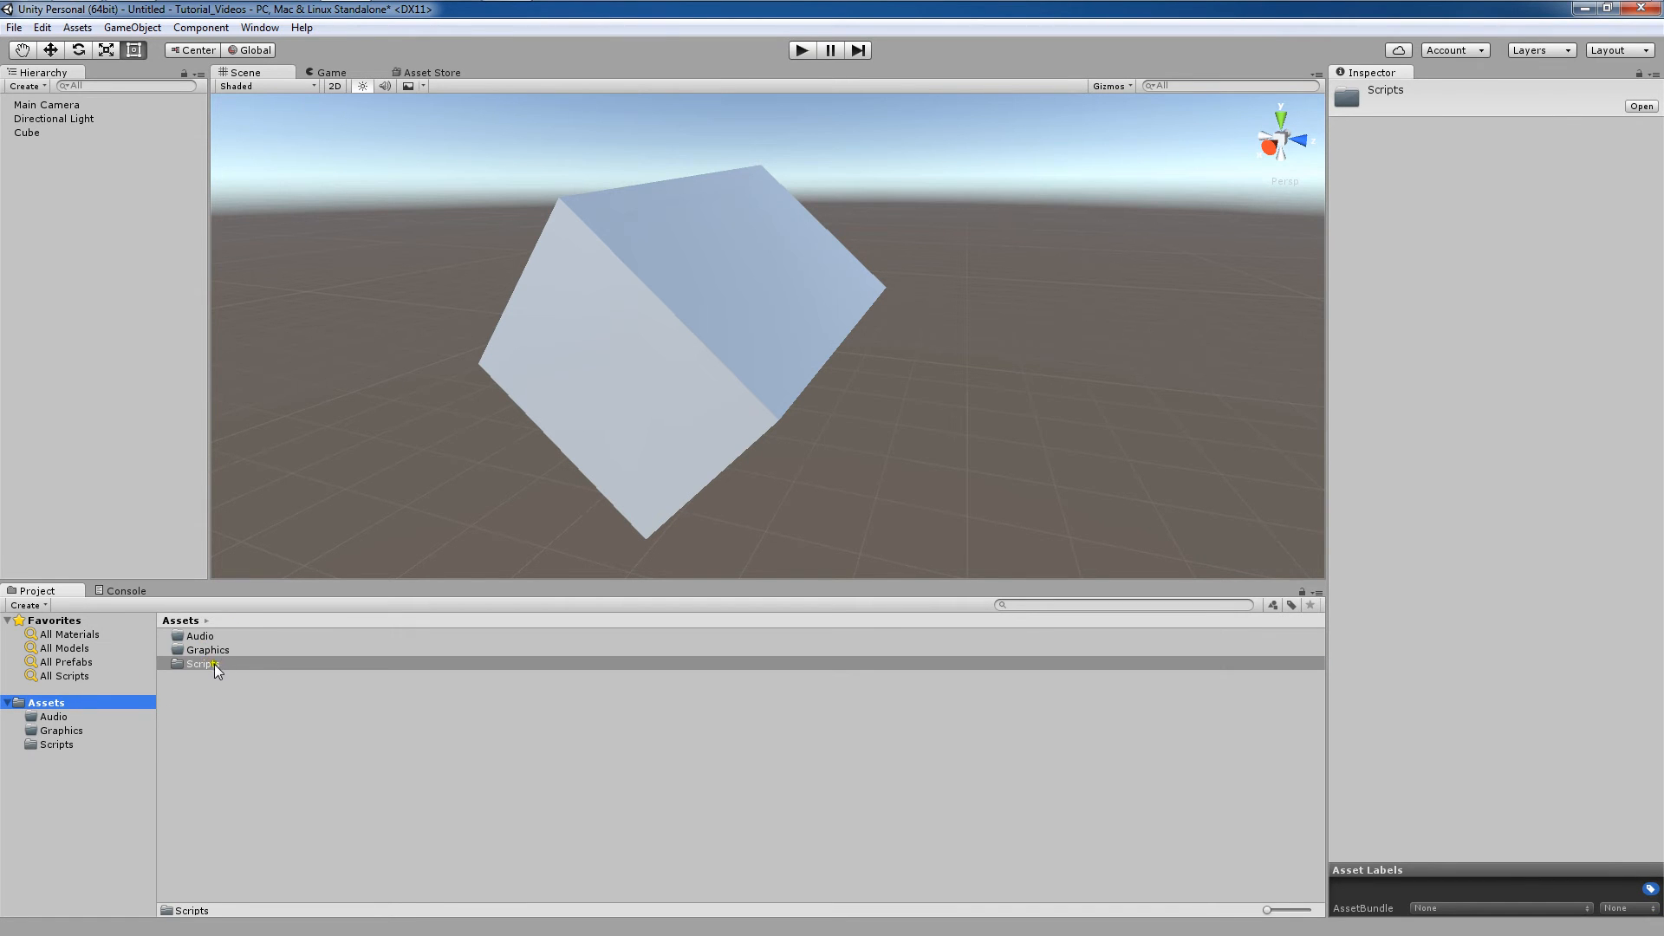
Open the Scripts folder to view its contents, then switch to the Console.
double_click(216, 664)
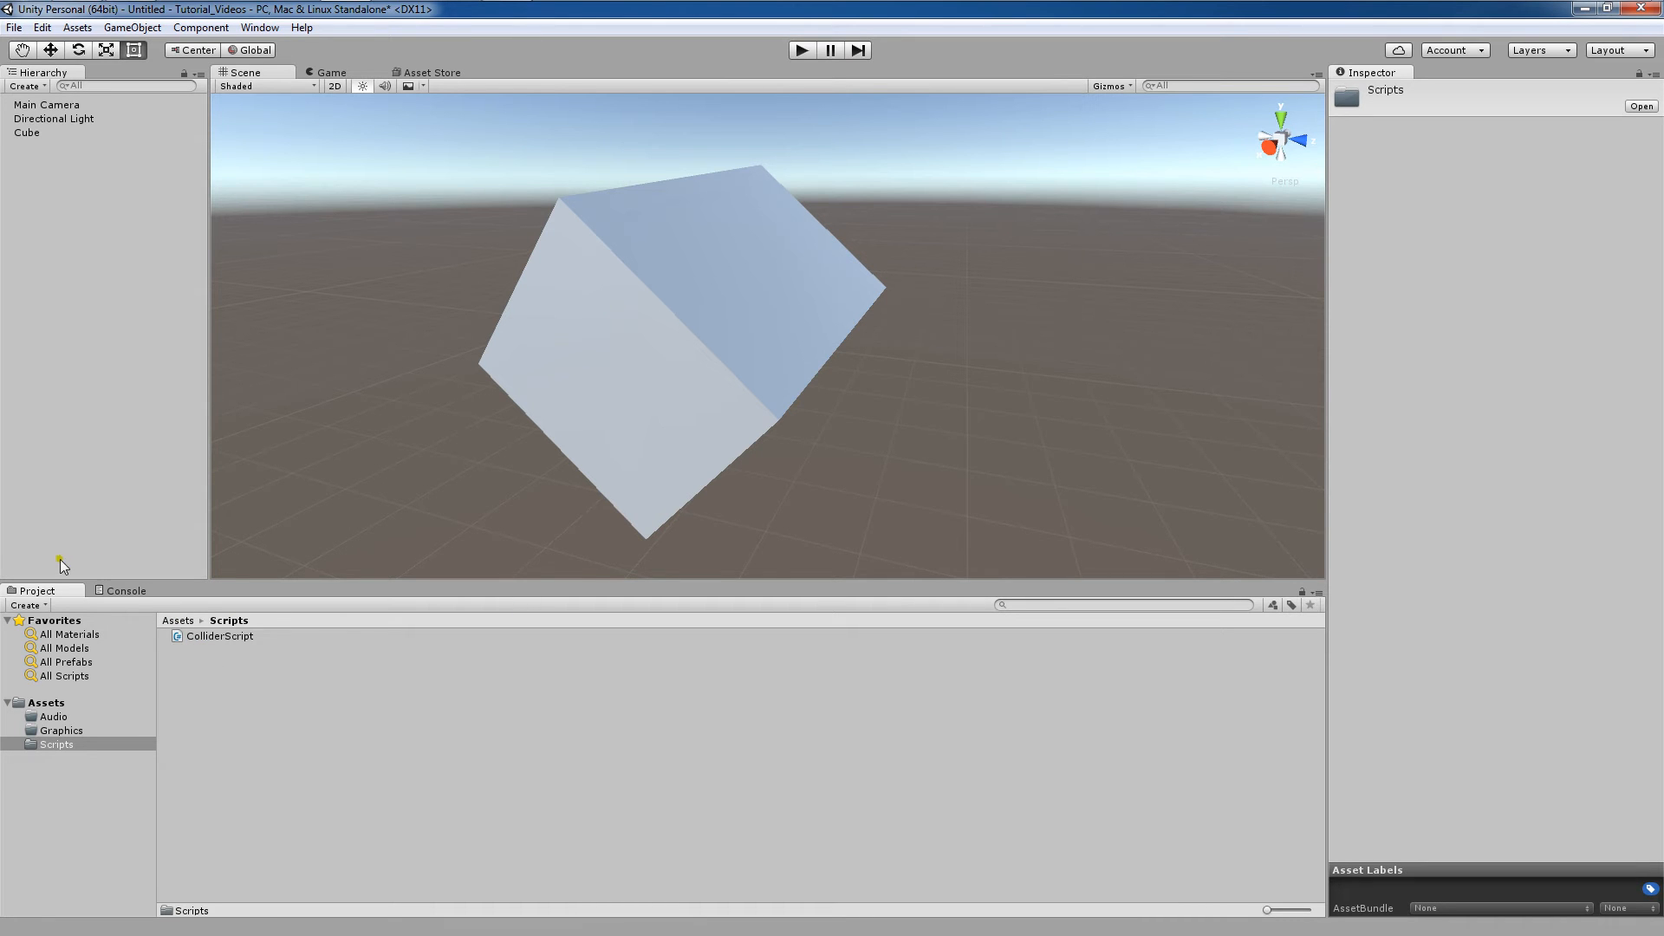
click(121, 590)
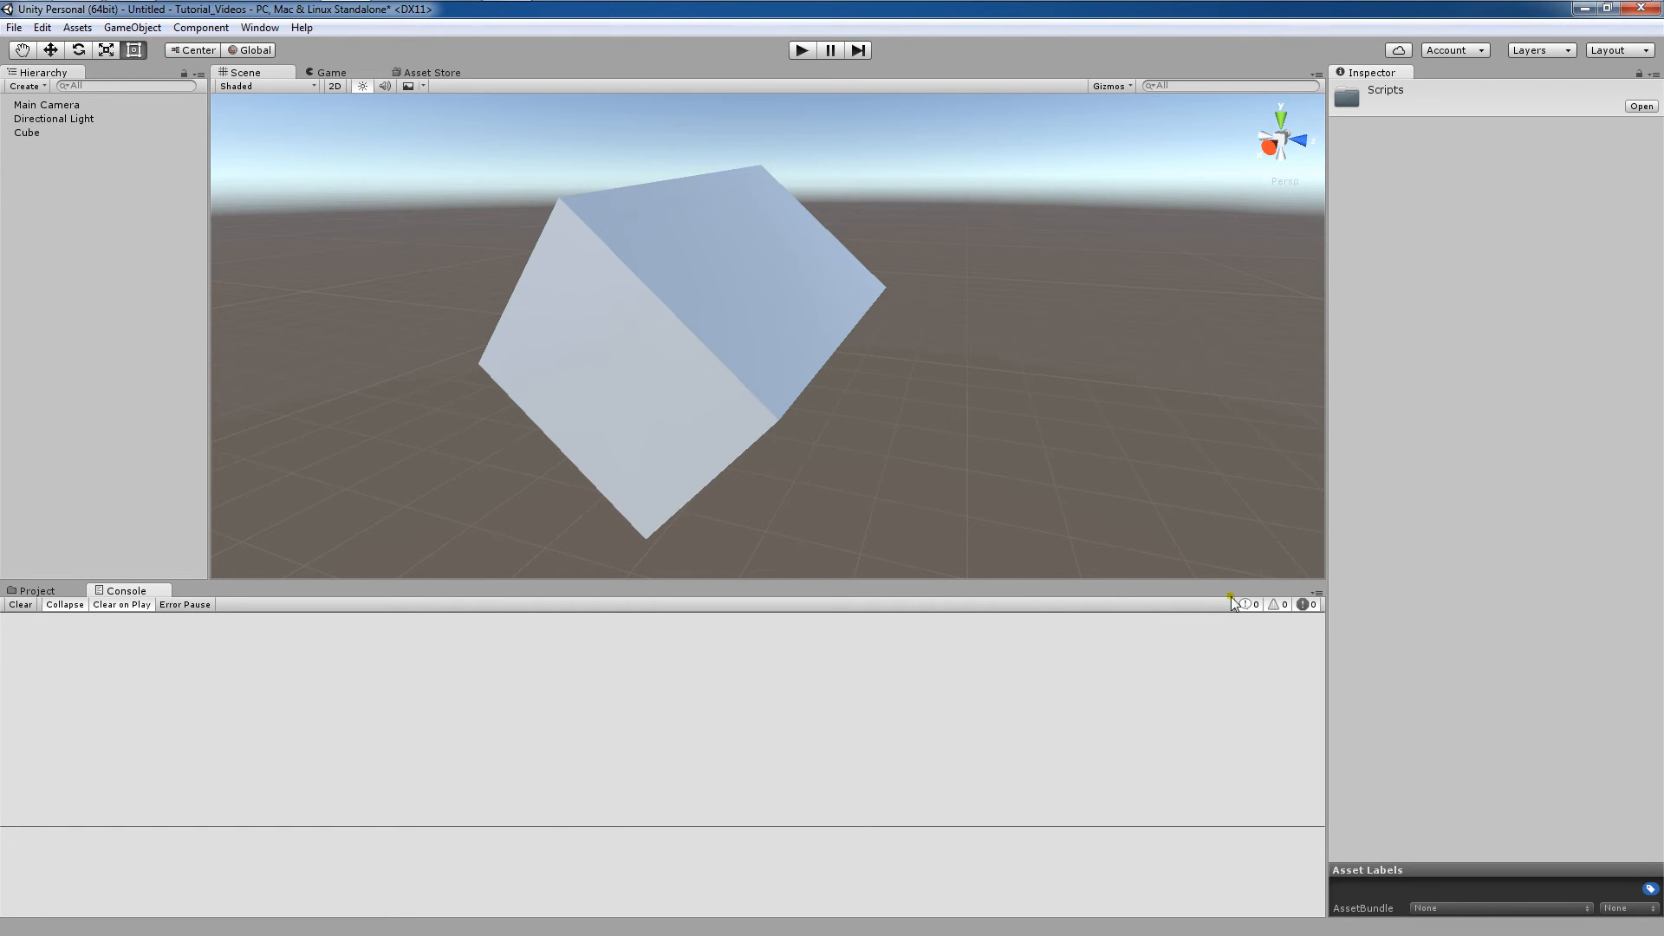
click(1305, 604)
Select the Cube and cycle the scene view through the Right, Back and Bottom orientations with the axis gizmo.
click(9, 132)
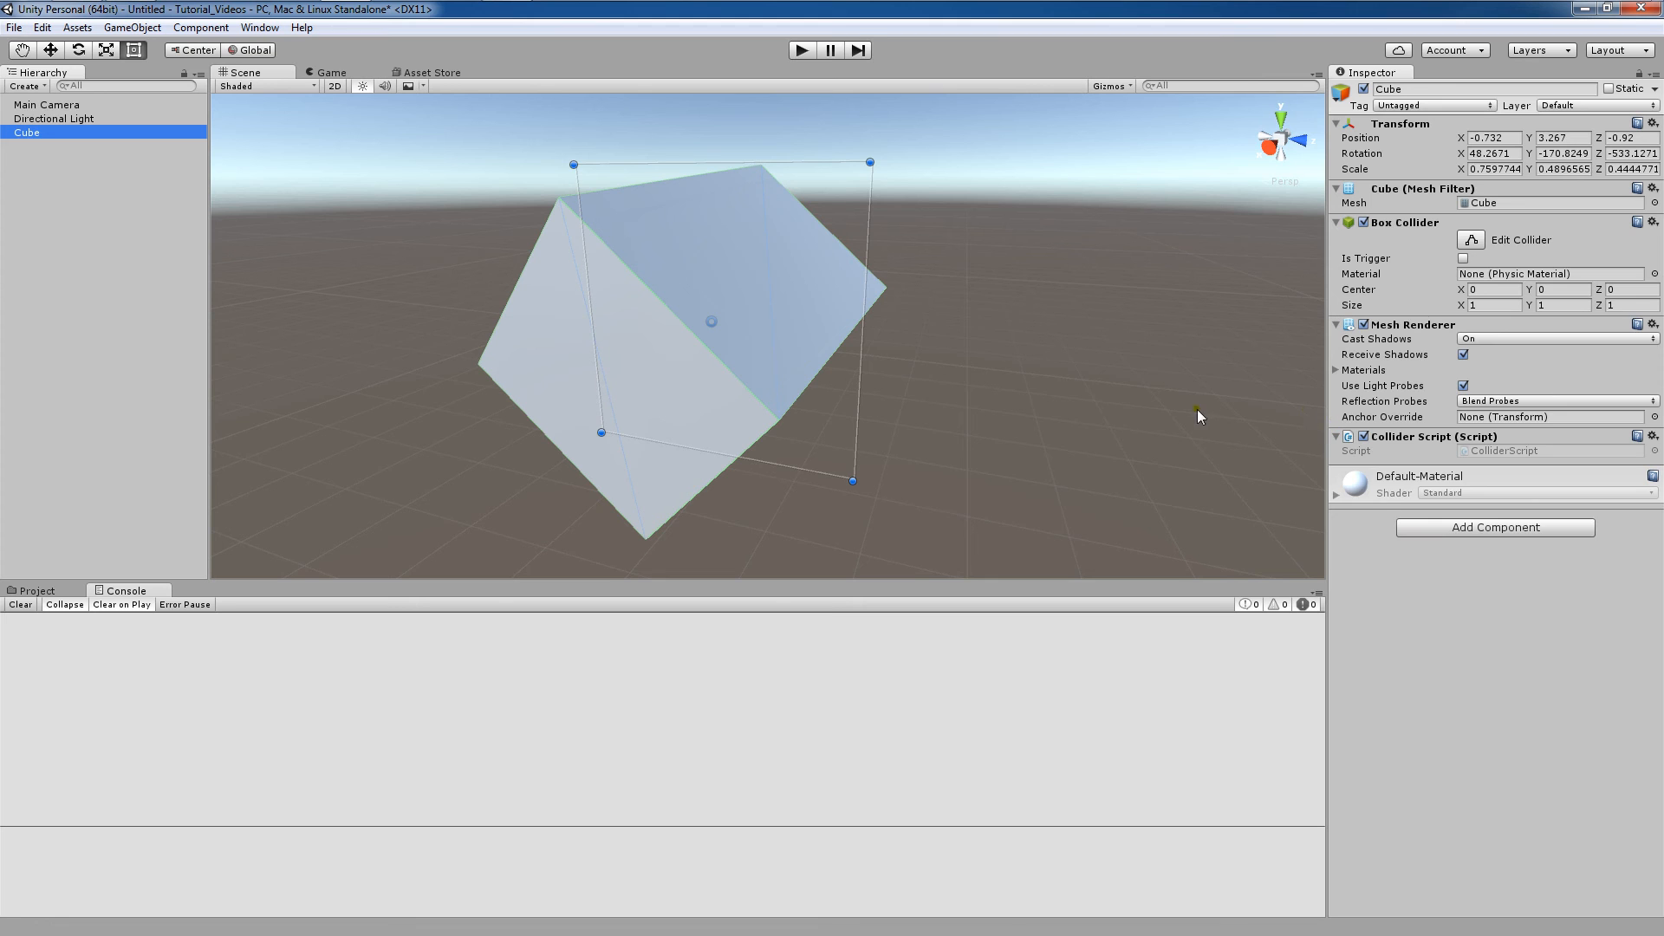
click(1126, 370)
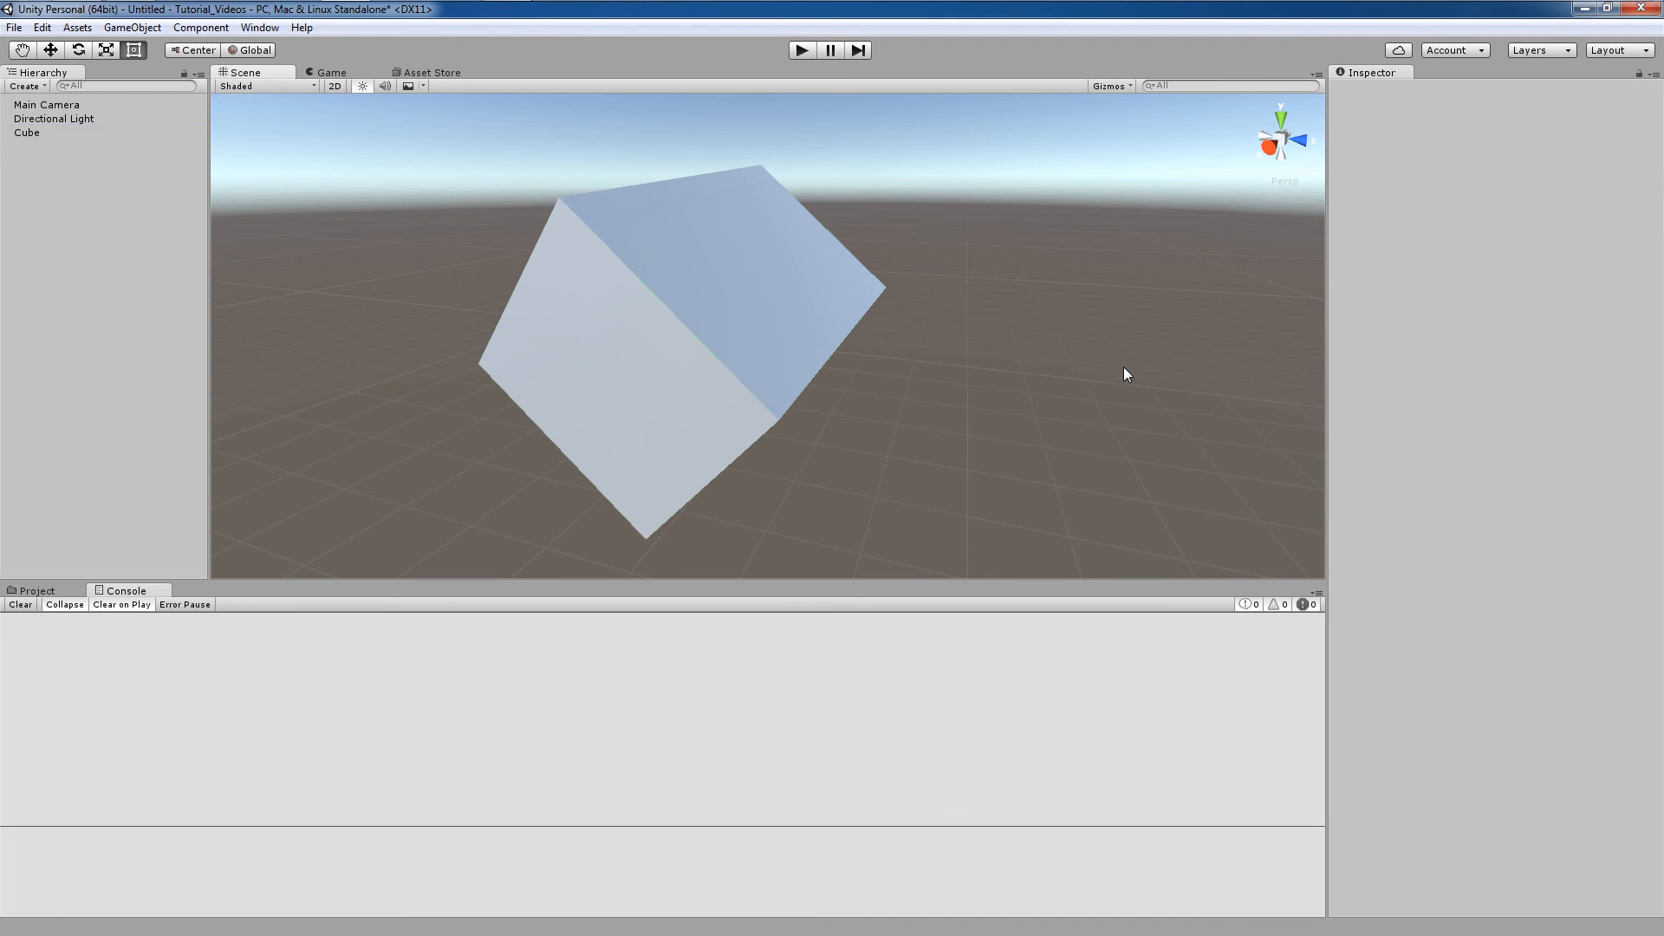
click(70, 133)
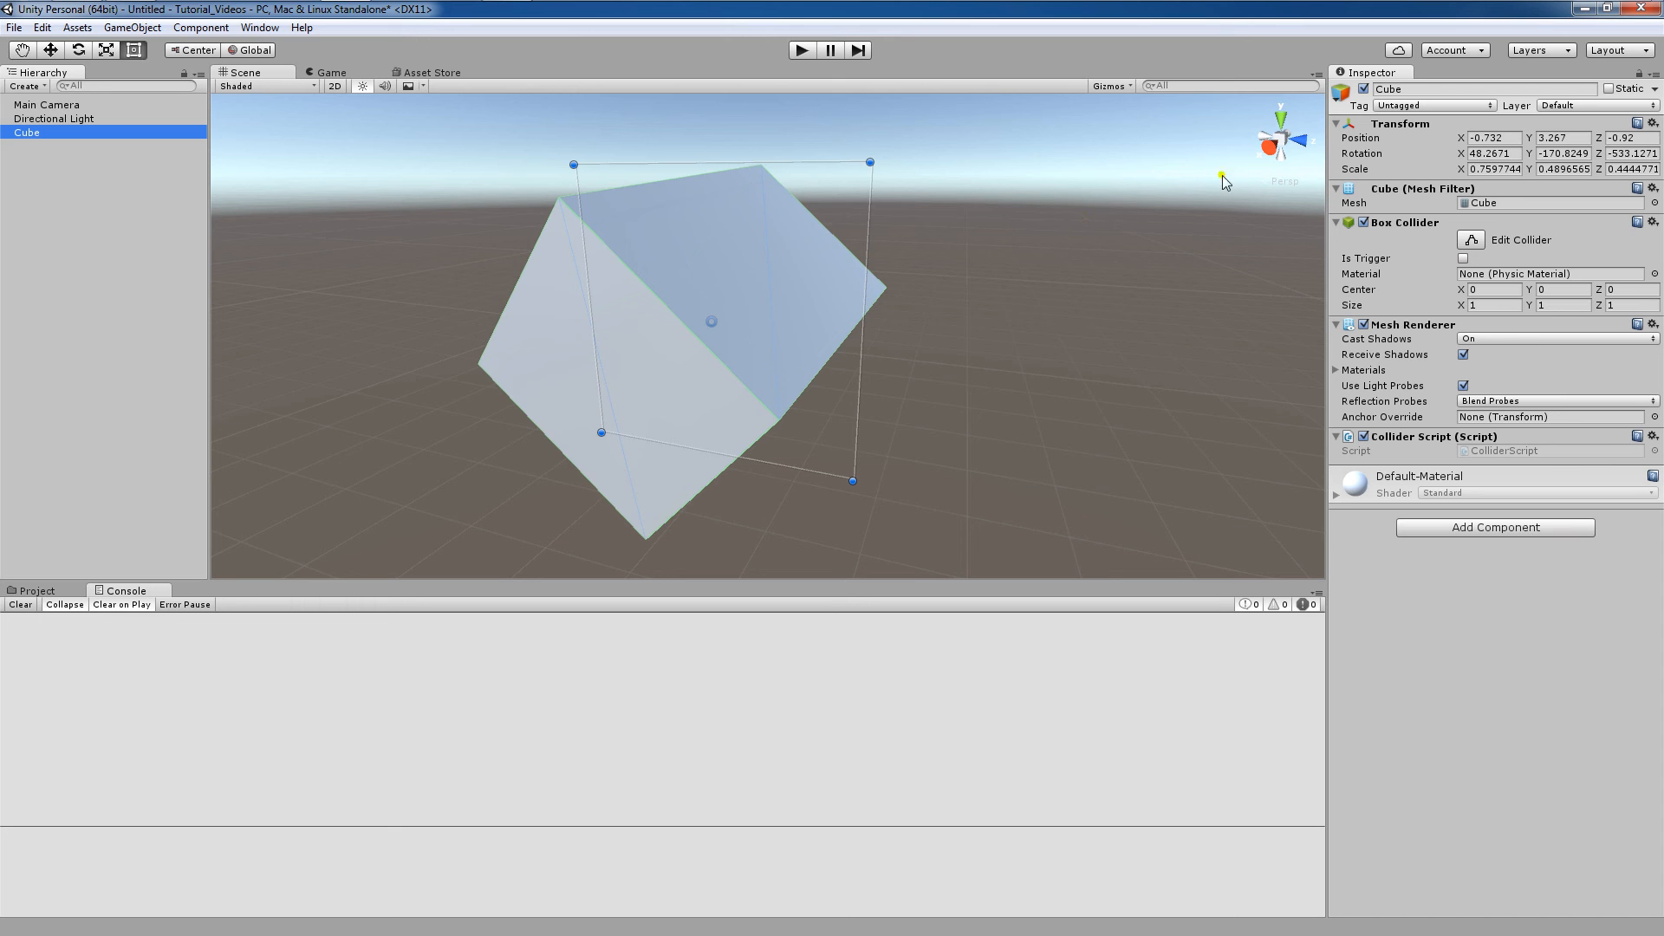
click(1270, 147)
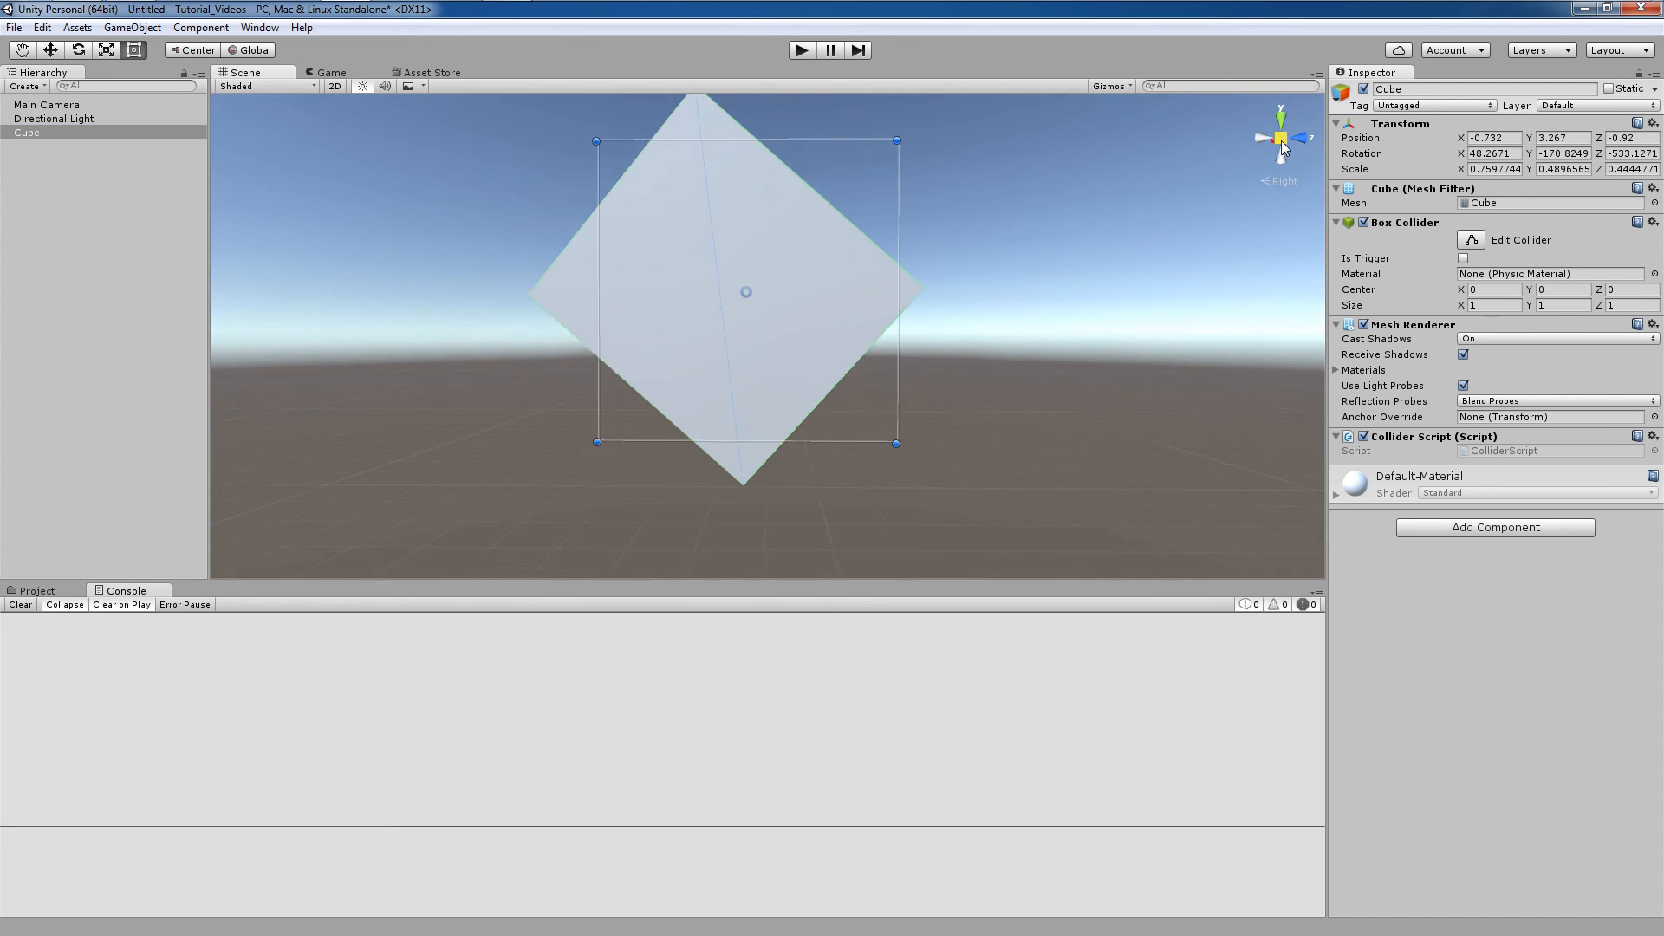
click(1287, 139)
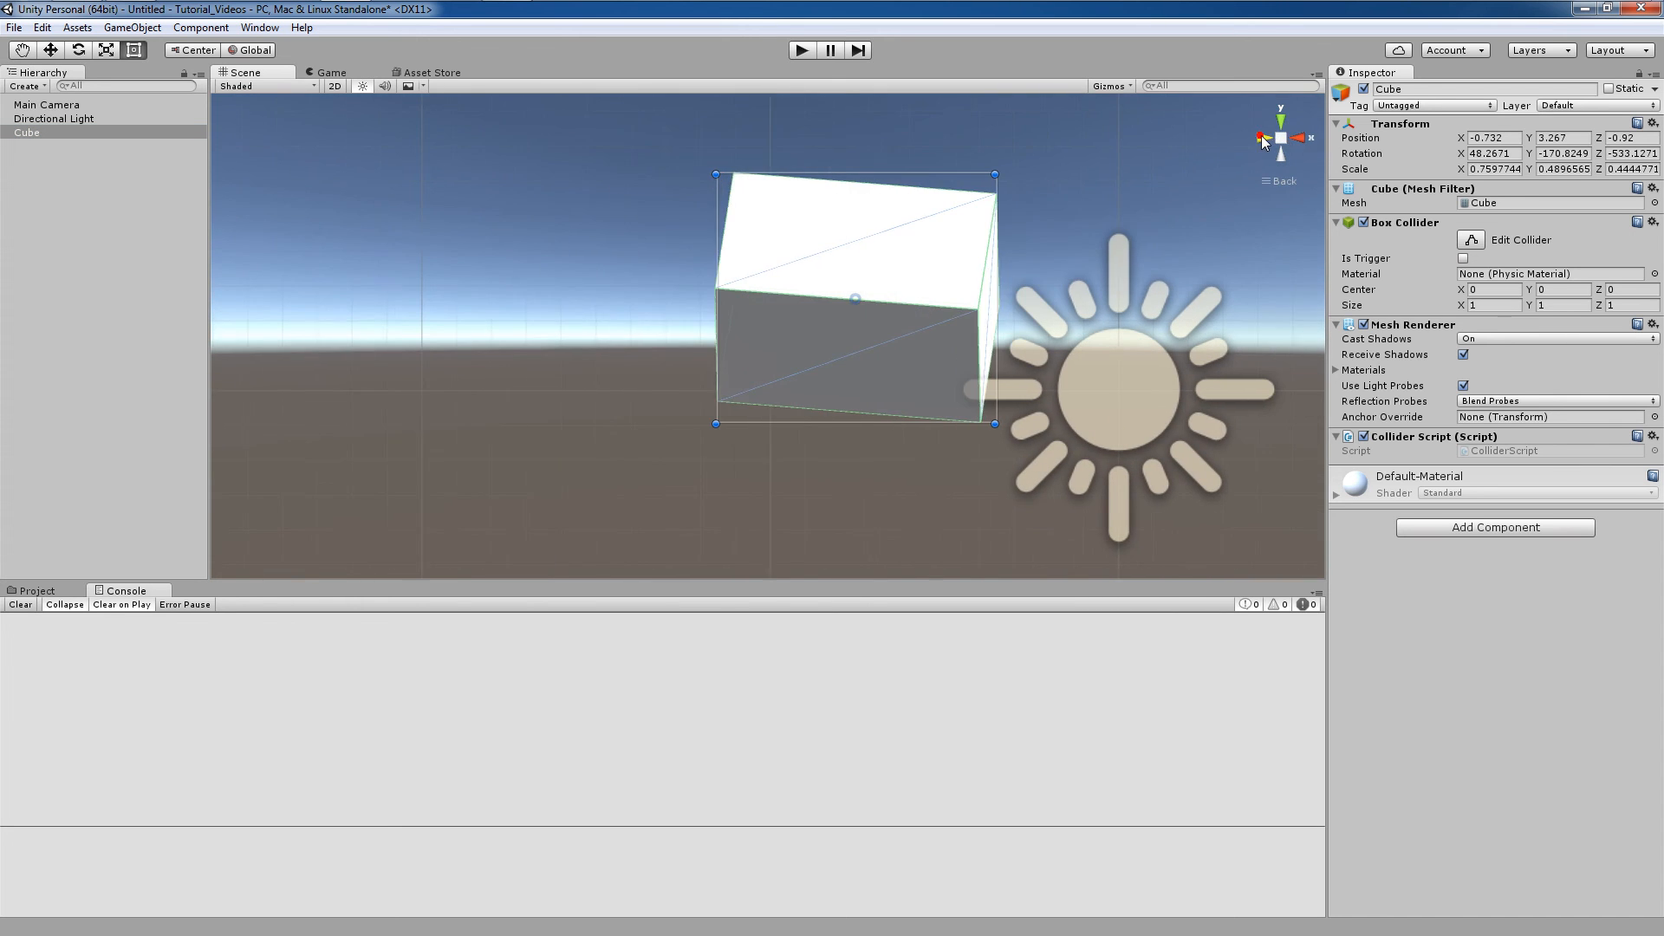
click(1281, 156)
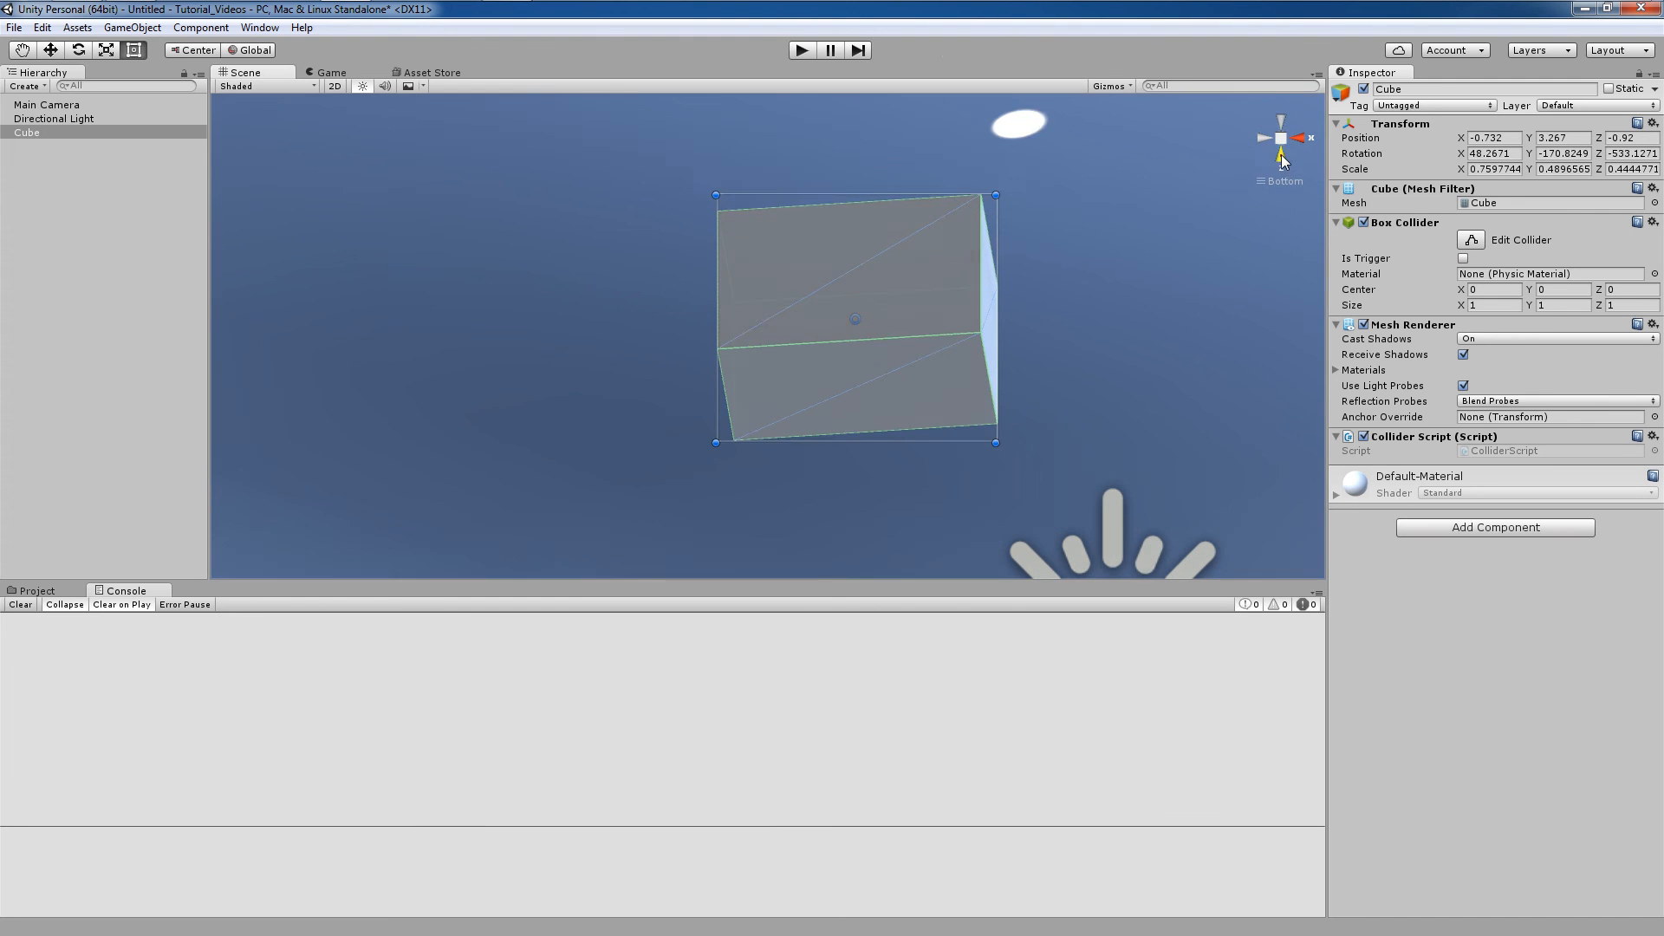
click(1289, 141)
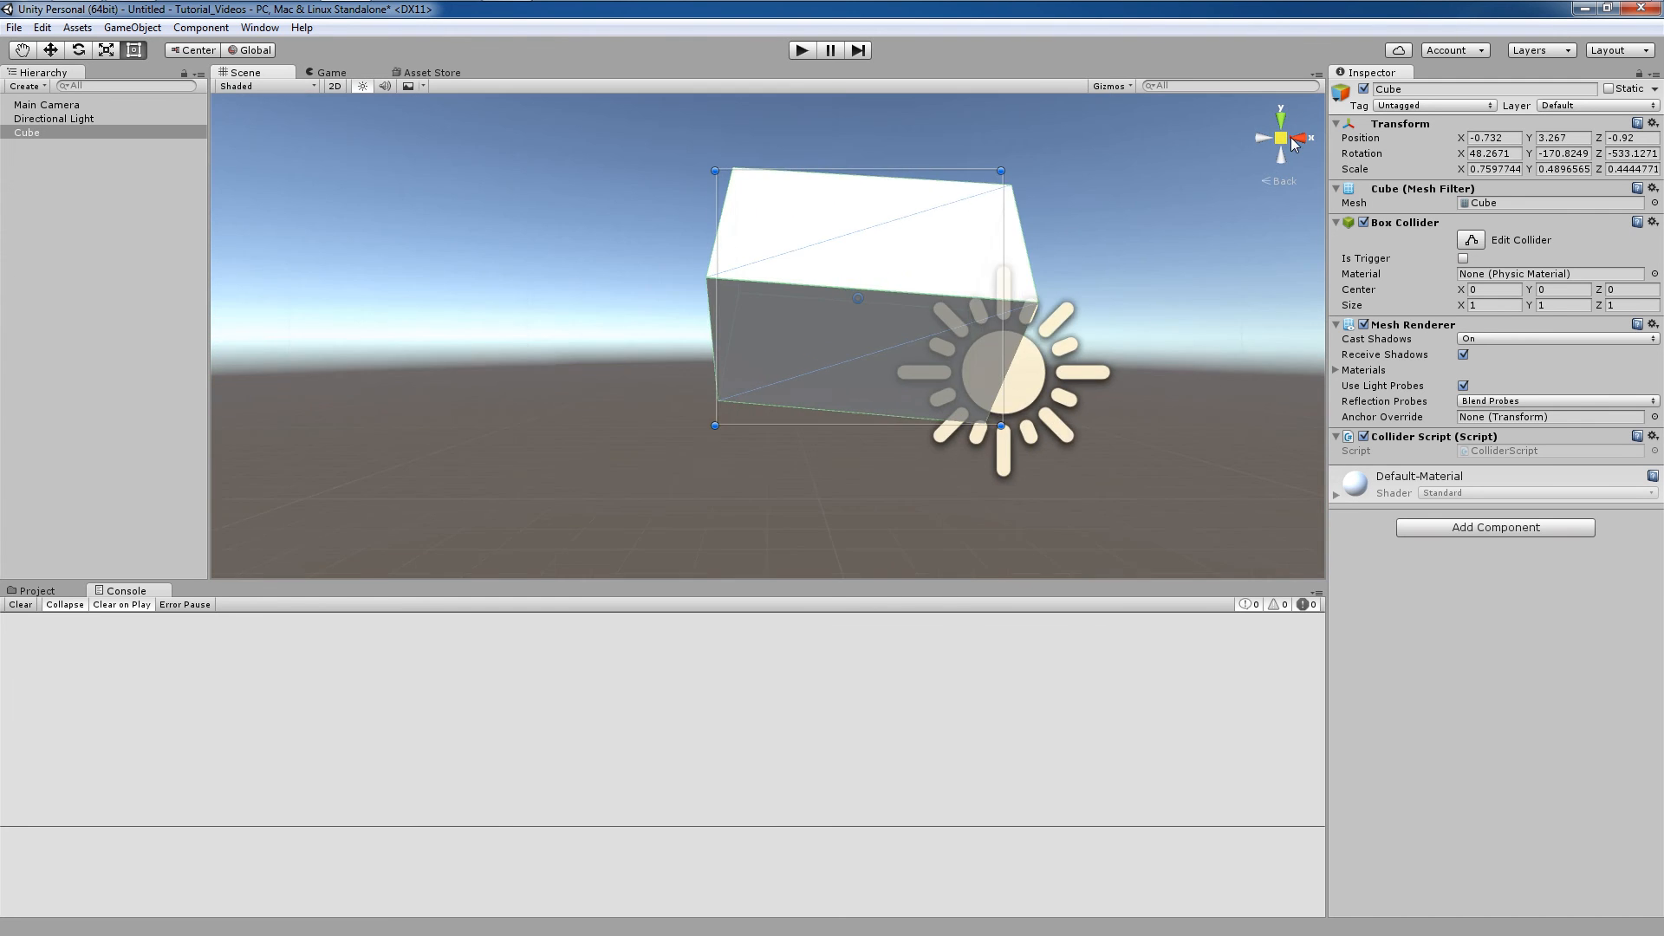
click(1300, 141)
click(1268, 145)
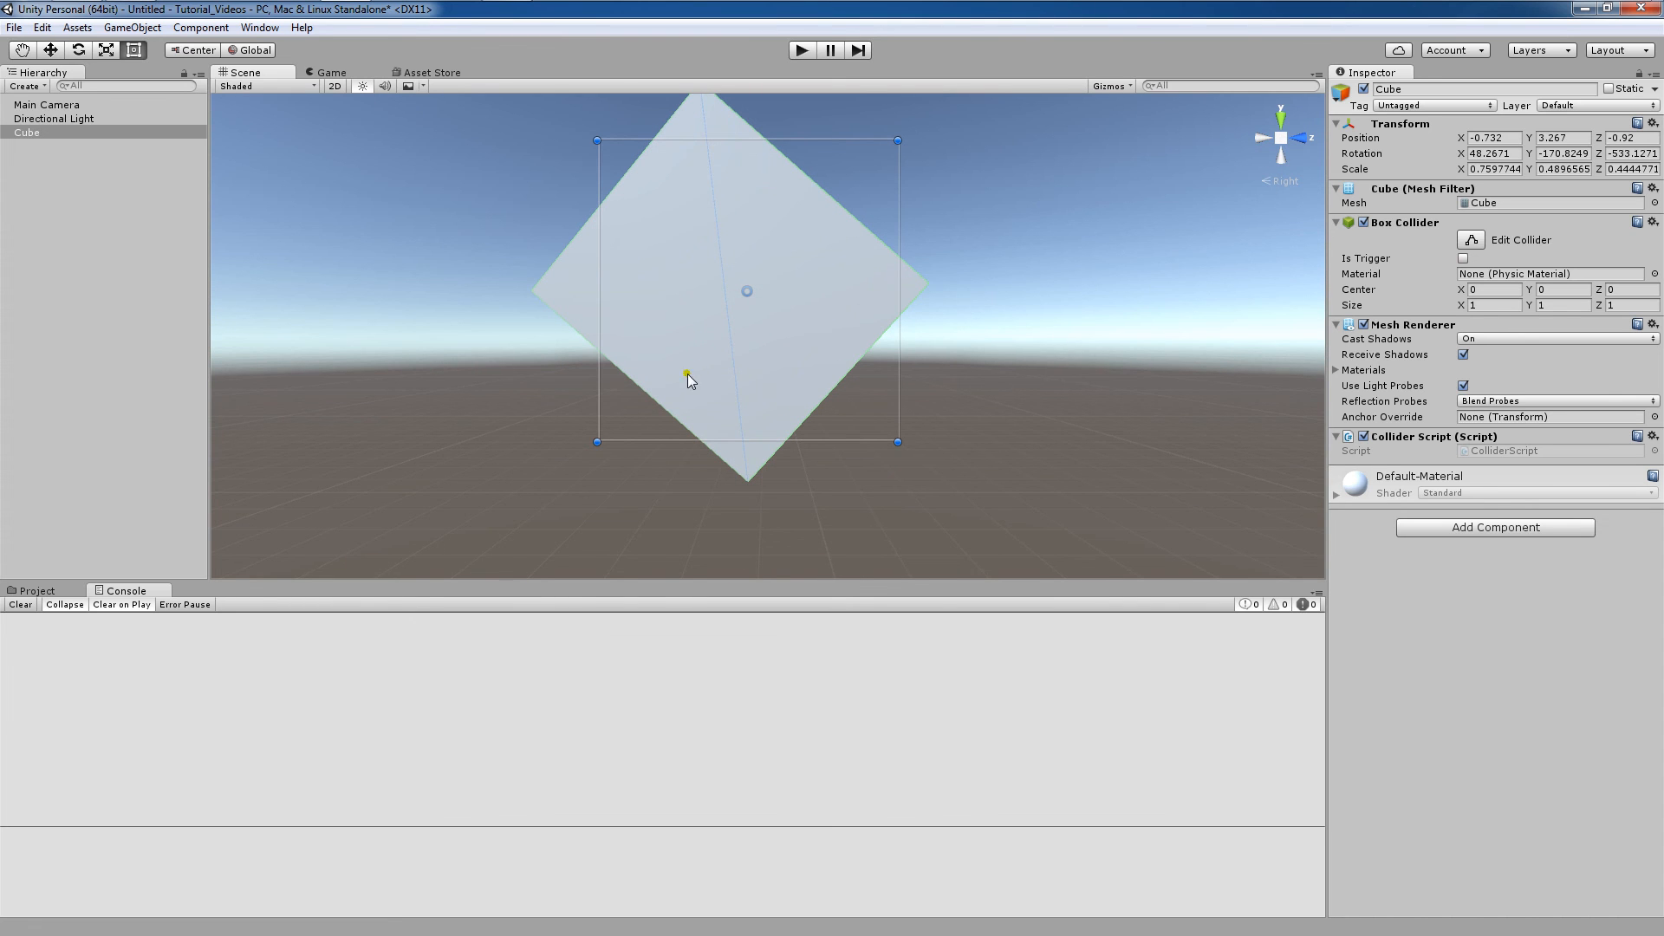
Frame the Cube in the scene view from the Hierarchy, then deselect it.
click(1119, 350)
click(90, 132)
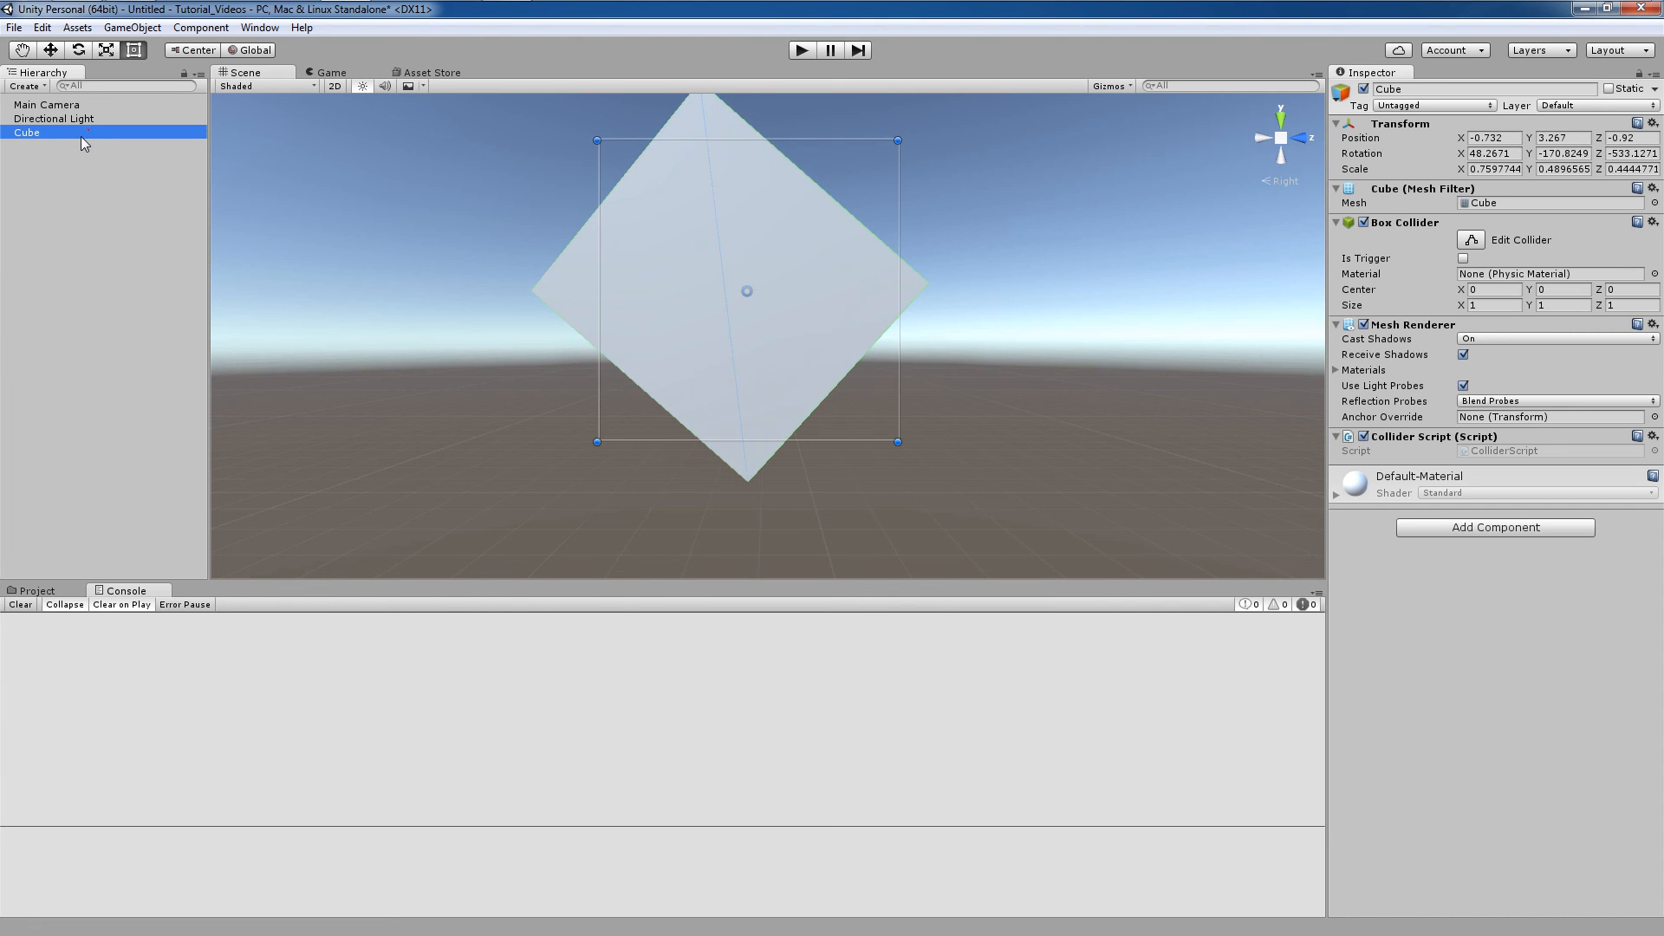
double_click(75, 132)
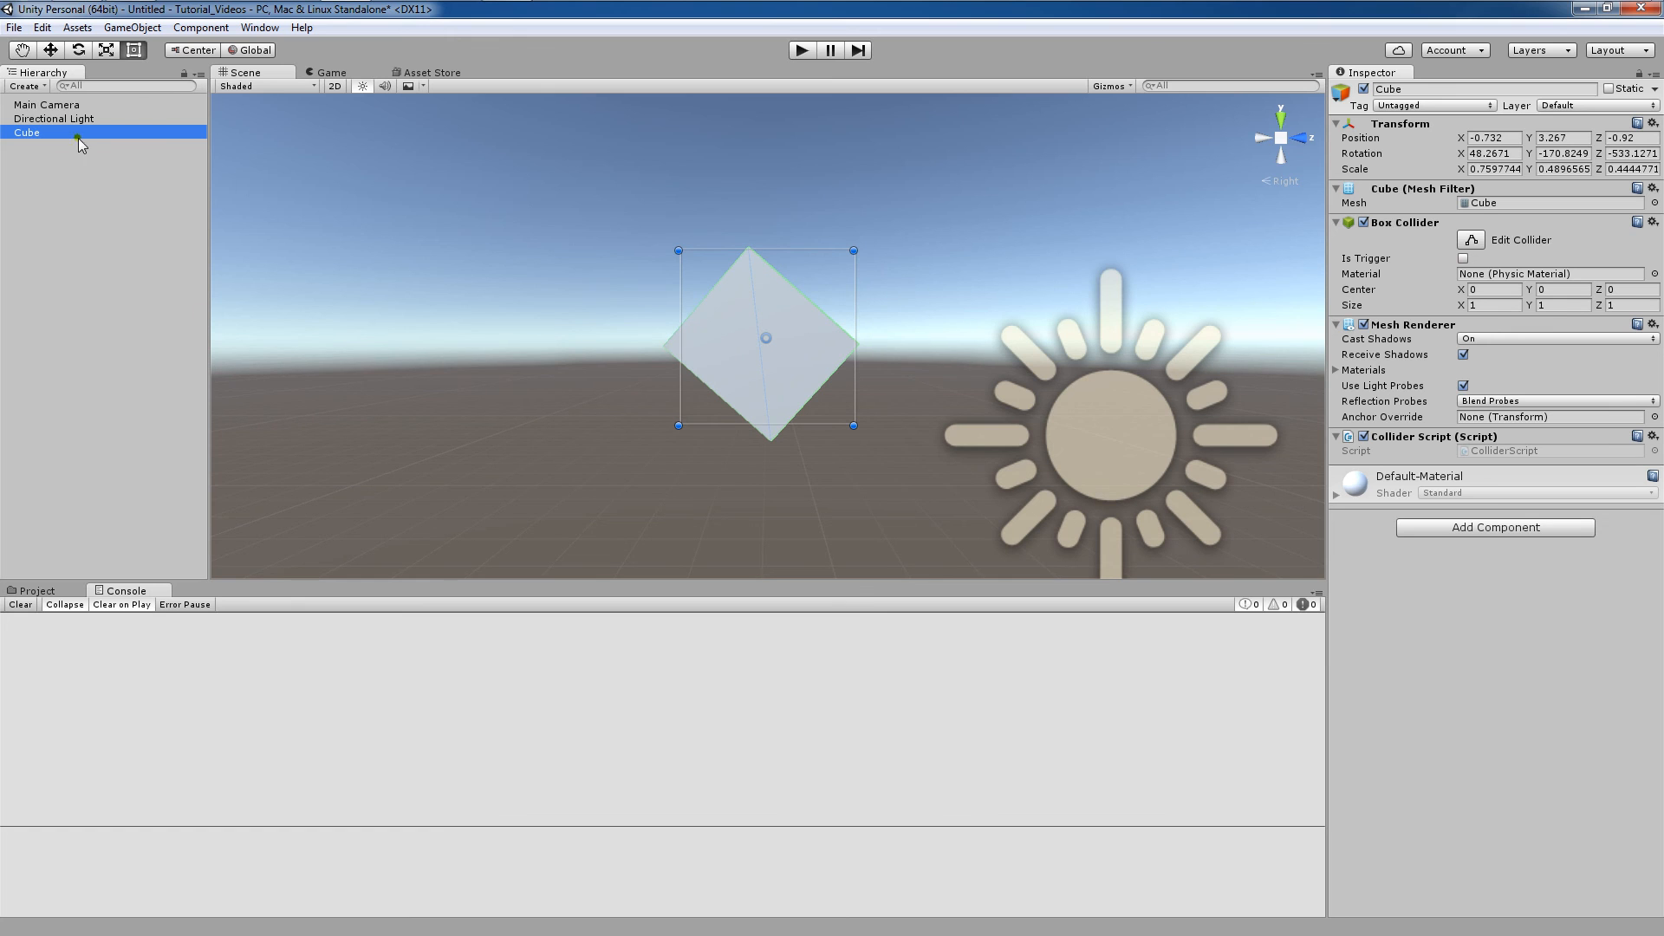
click(564, 278)
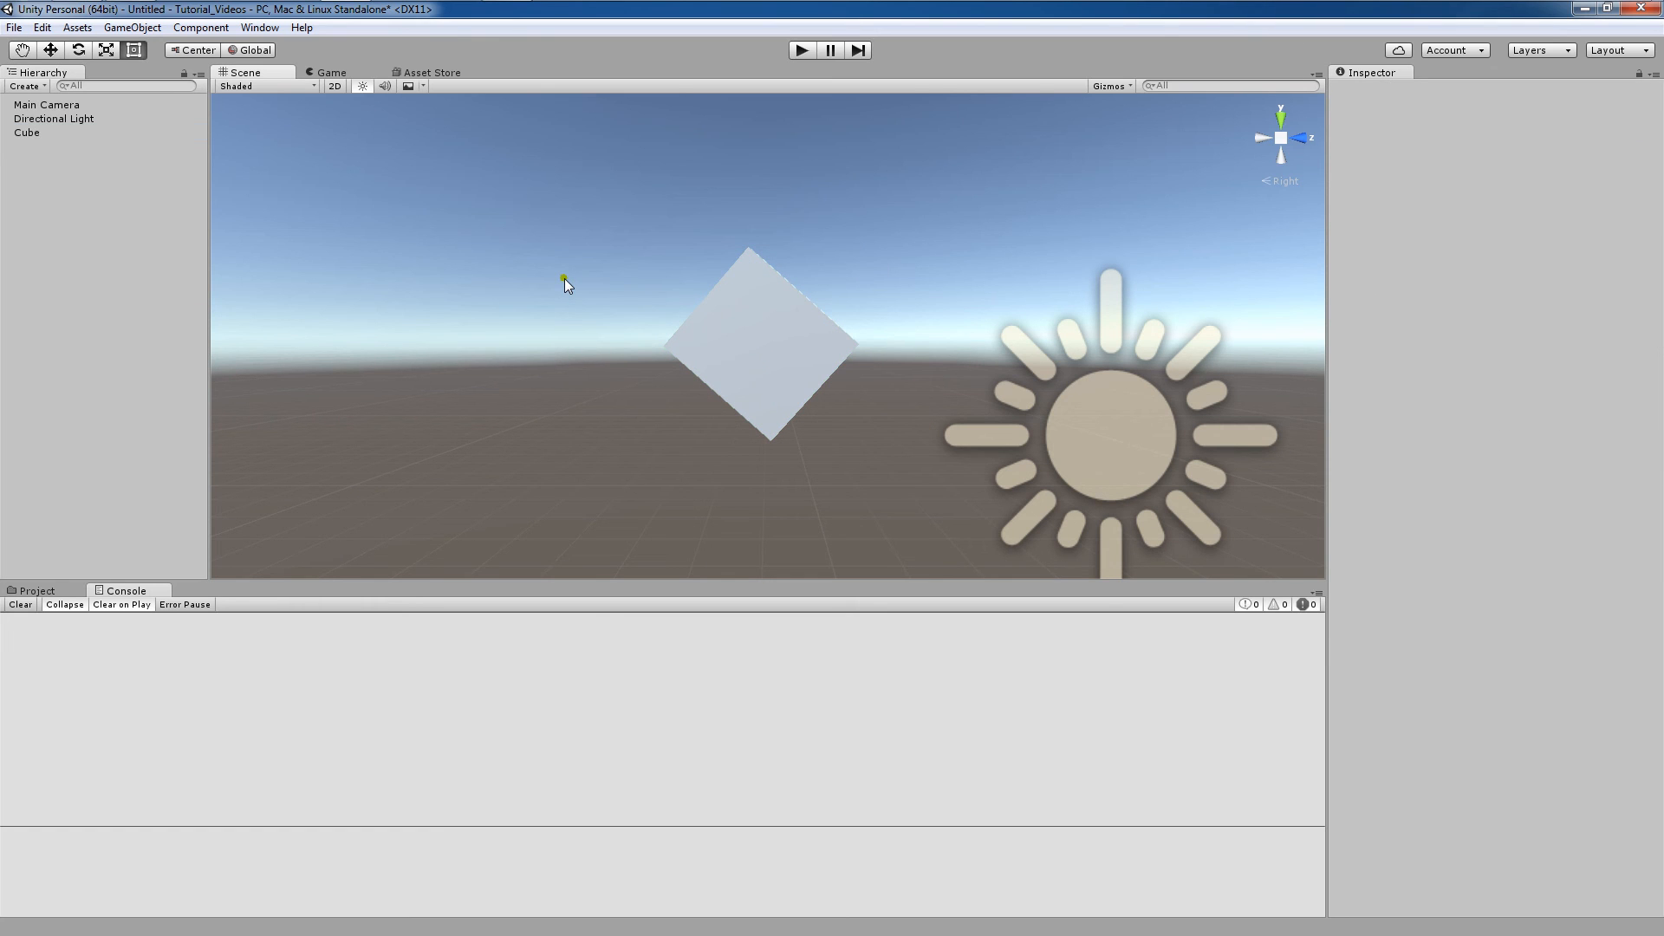